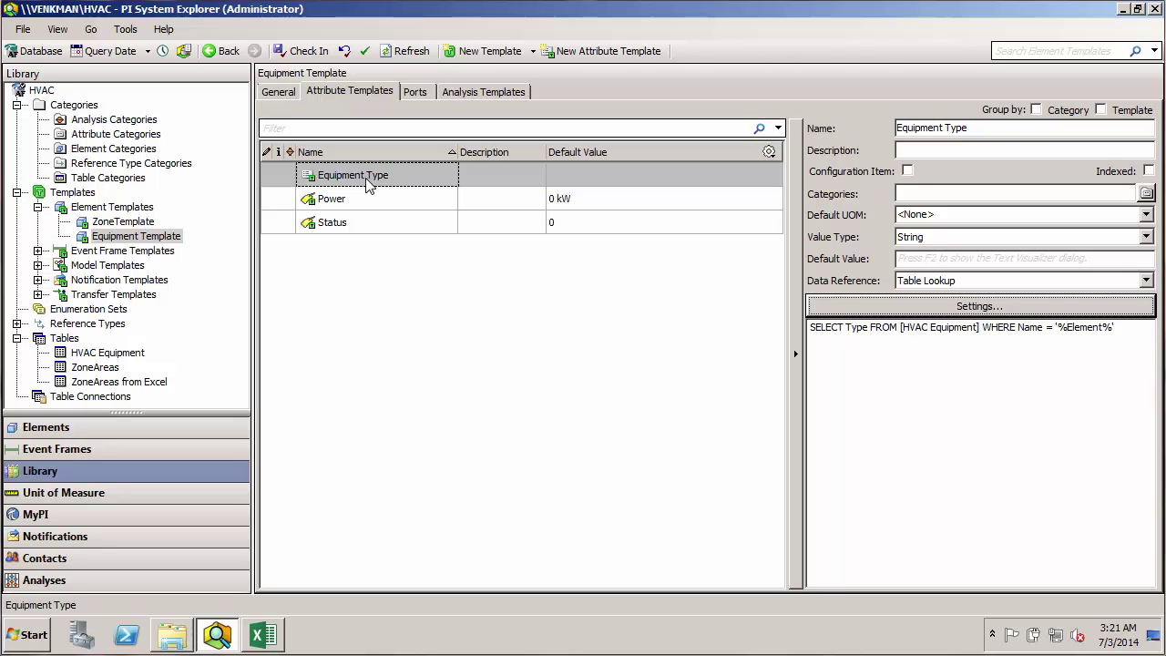
- Review the HVAC Equipment table and Equipment Template's Equipment Type attribute, then go to Excel
{"action": "left_click", "coordinate": [90, 355]}
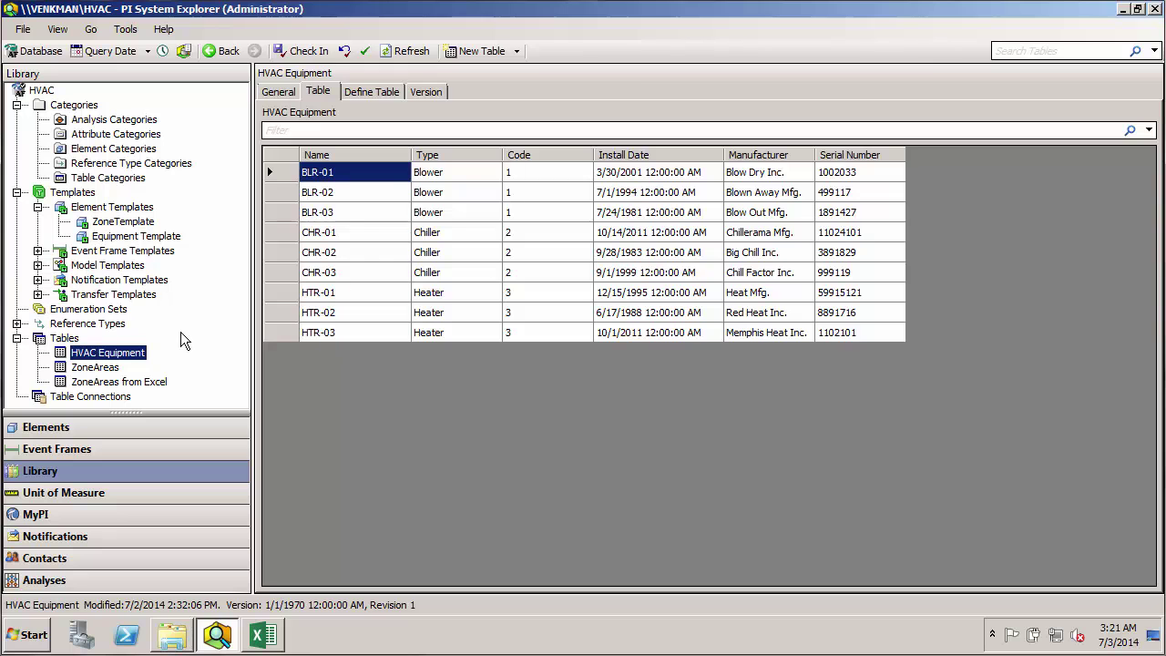
{"action": "left_click", "coordinate": [126, 222]}
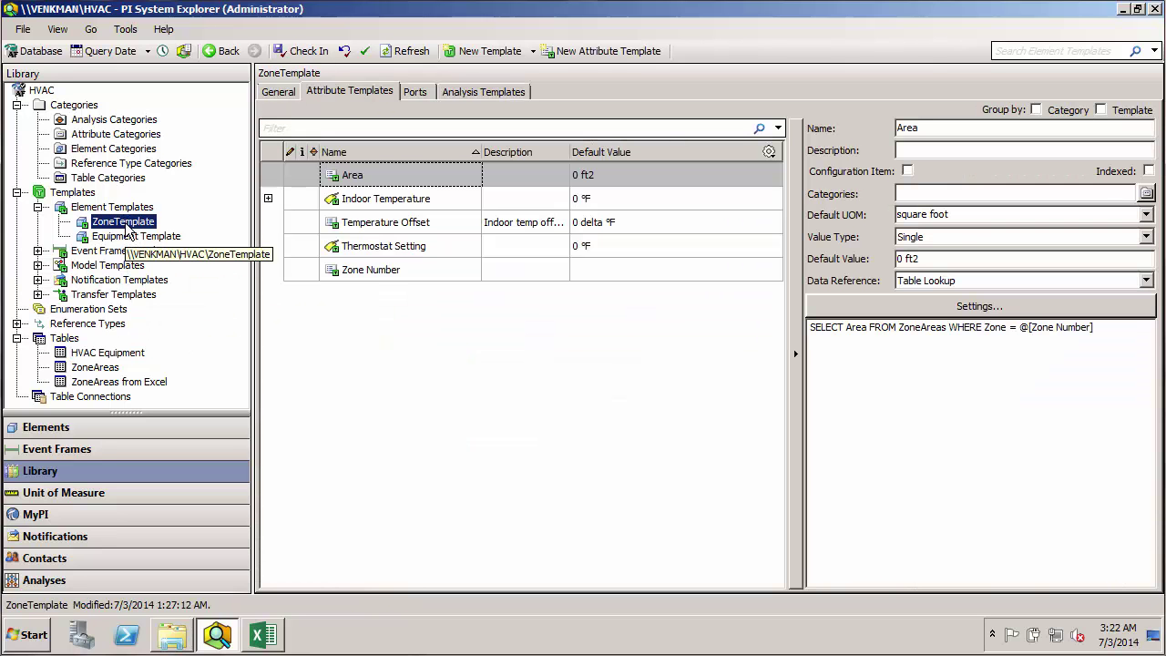
{"action": "left_click", "coordinate": [173, 236]}
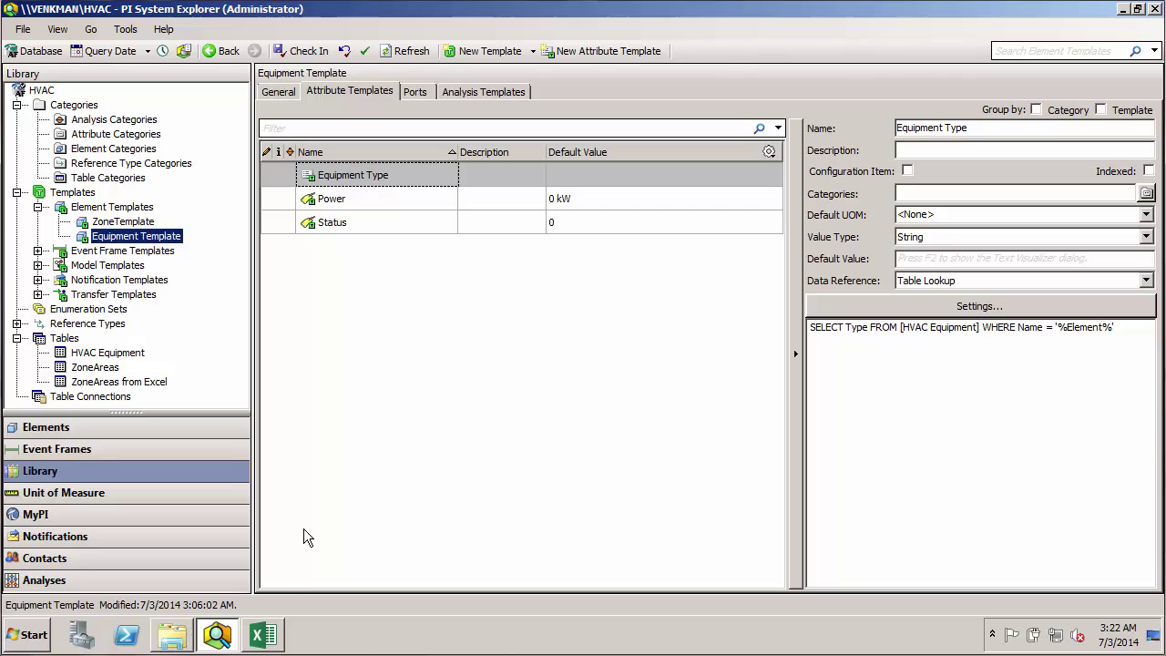
{"action": "left_click", "coordinate": [264, 635]}
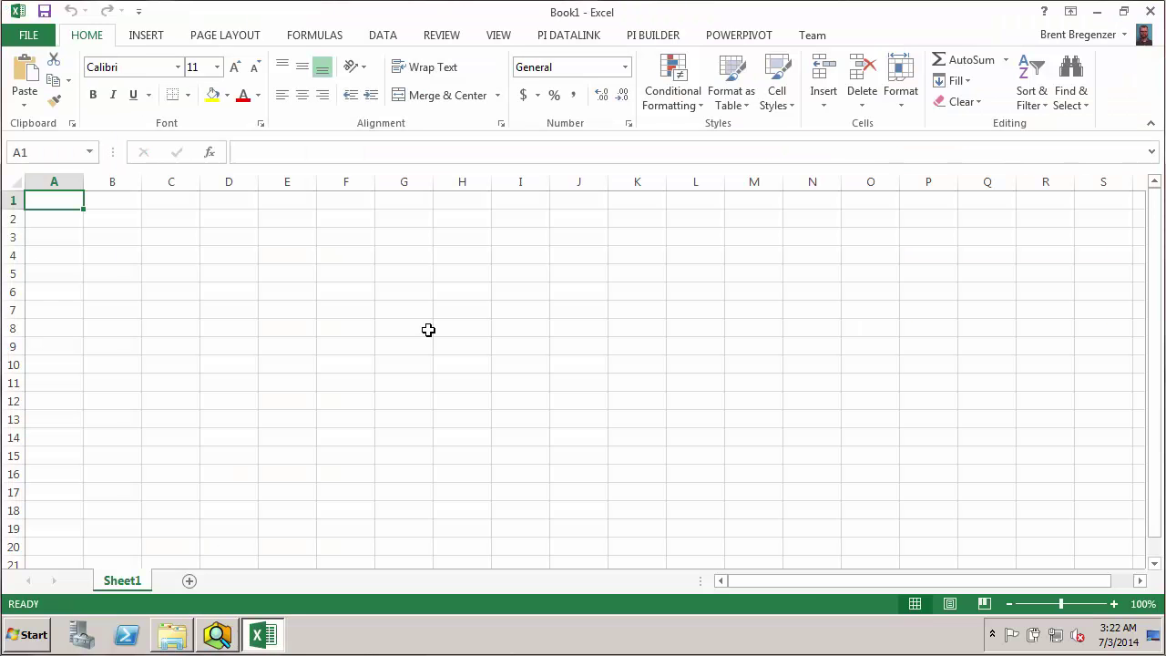
- Activate PI Builder, connected to the VENKMAN server's HVAC database
{"action": "left_click", "coordinate": [645, 41]}
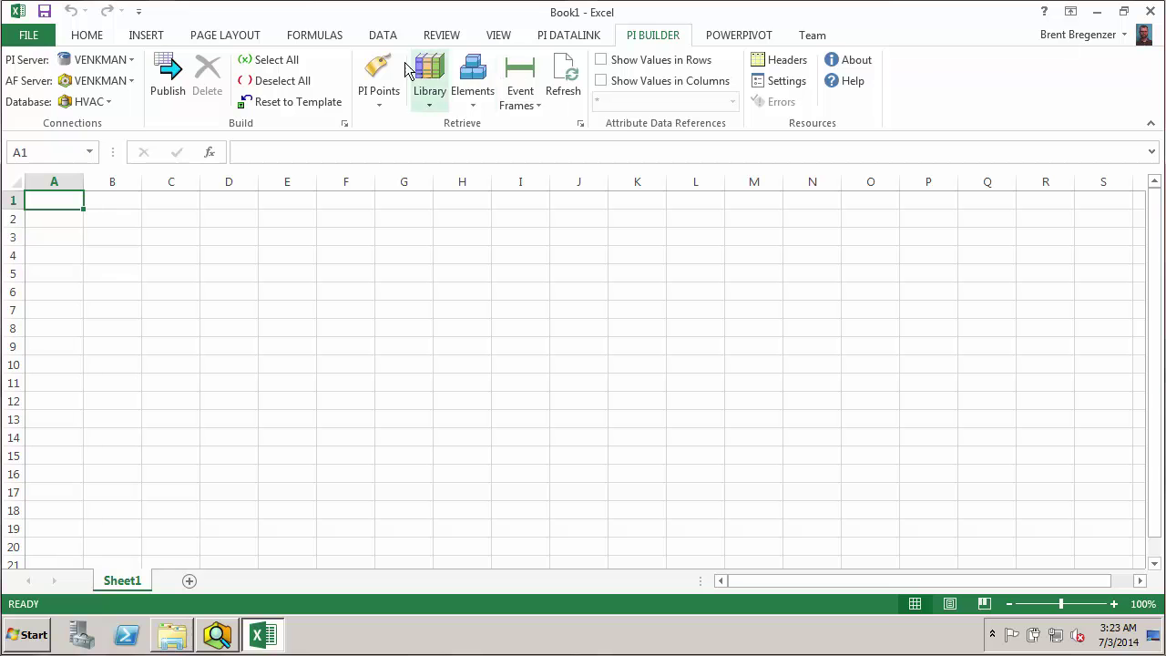
{"action": "left_click", "coordinate": [371, 69]}
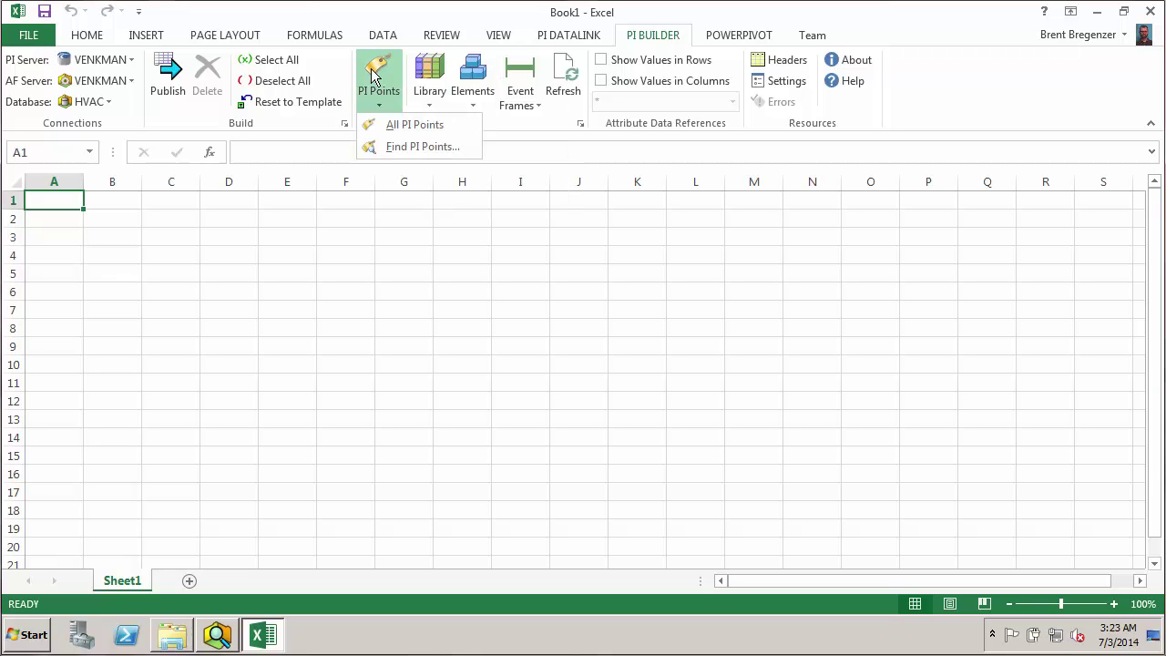
{"action": "left_click", "coordinate": [415, 146]}
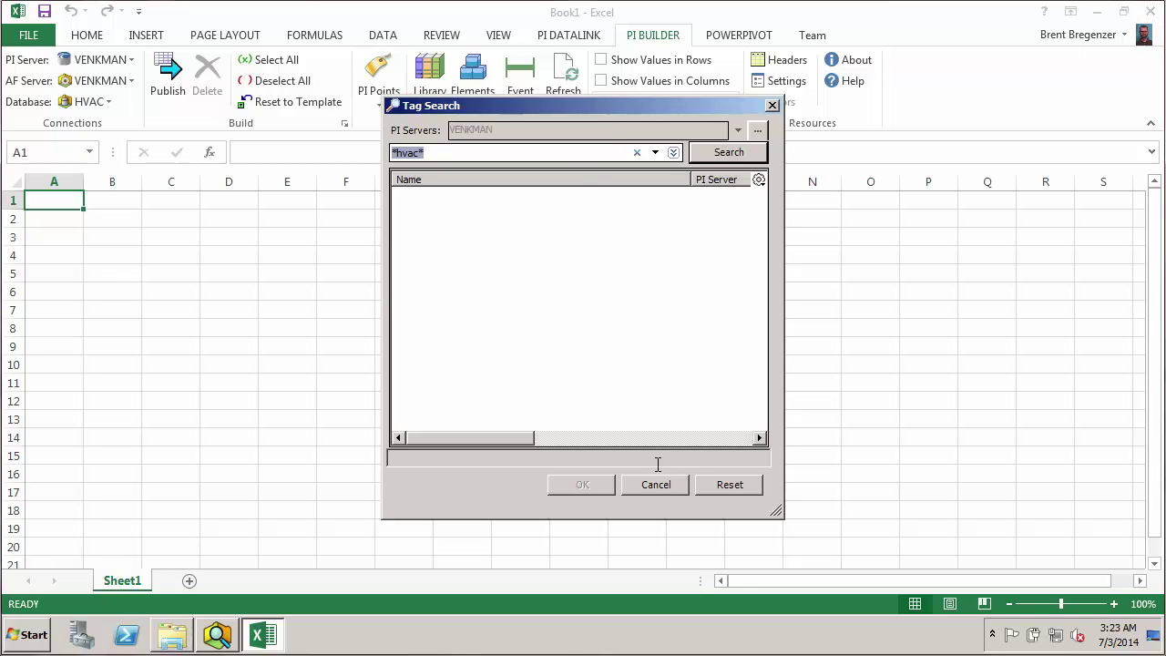
{"action": "left_click", "coordinate": [662, 483]}
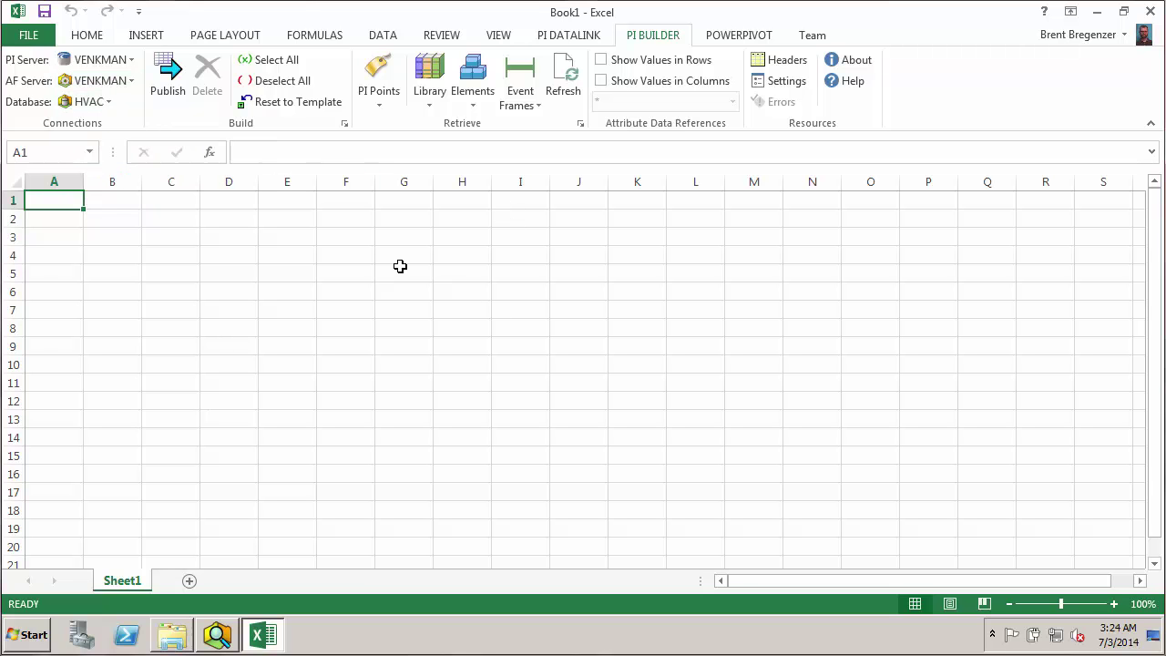
- Recheck the Equipment Template's attributes in PI System Explorer, then return to the blank Excel sheet
{"action": "left_click", "coordinate": [217, 635]}
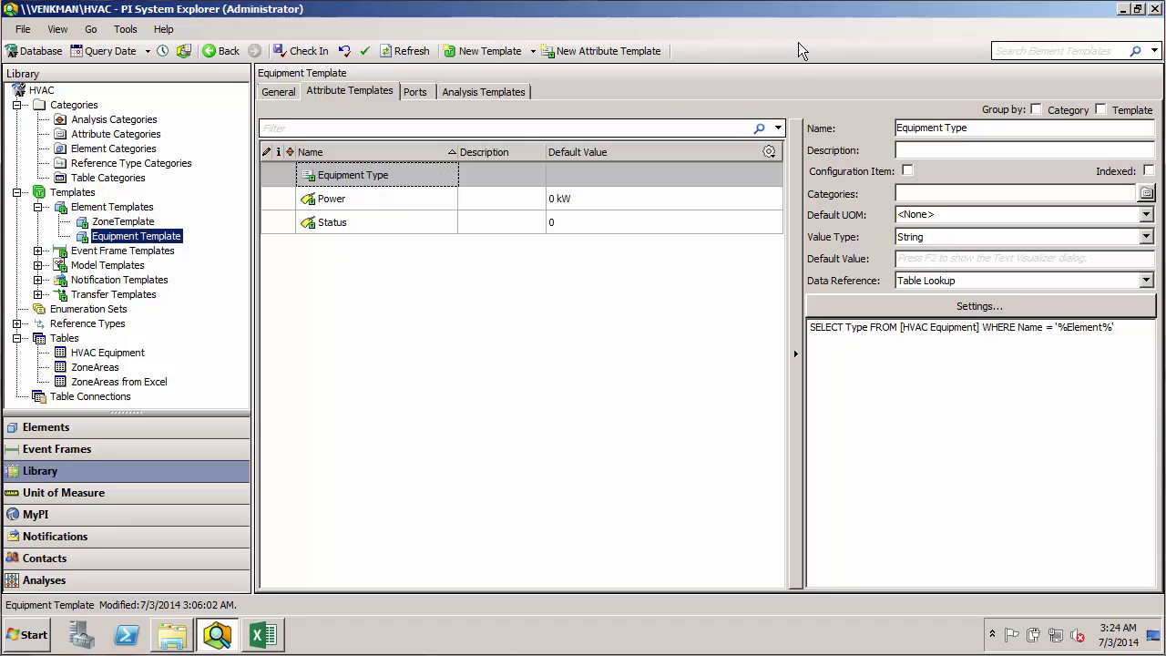
{"action": "left_click", "coordinate": [1124, 10]}
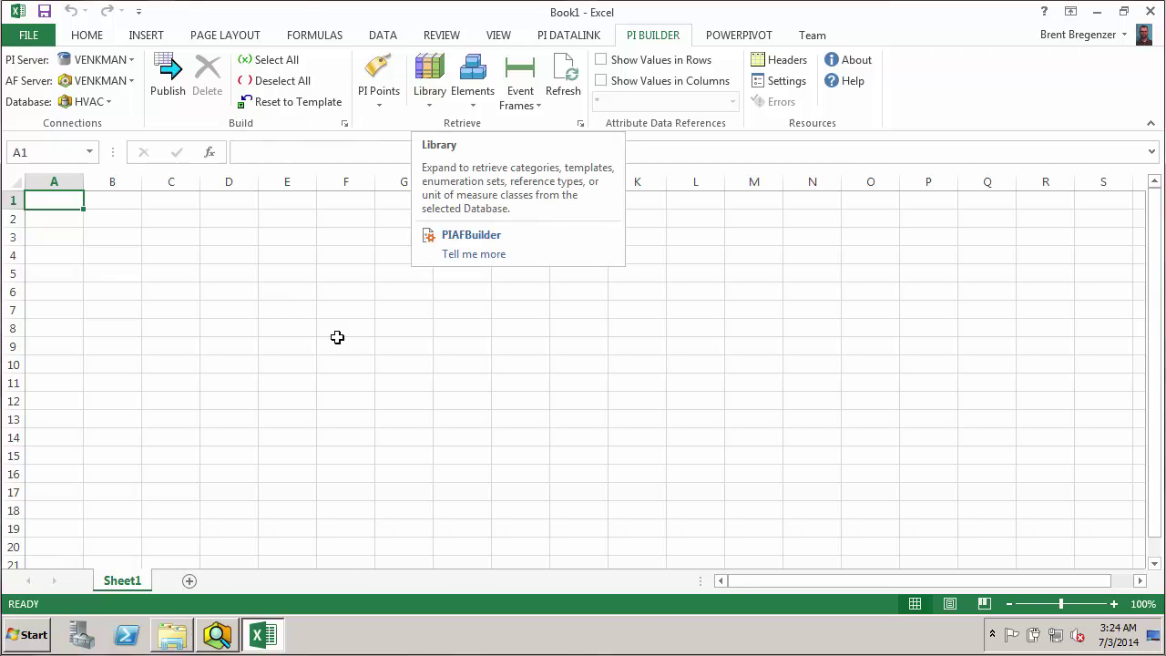
{"action": "left_click", "coordinate": [227, 635]}
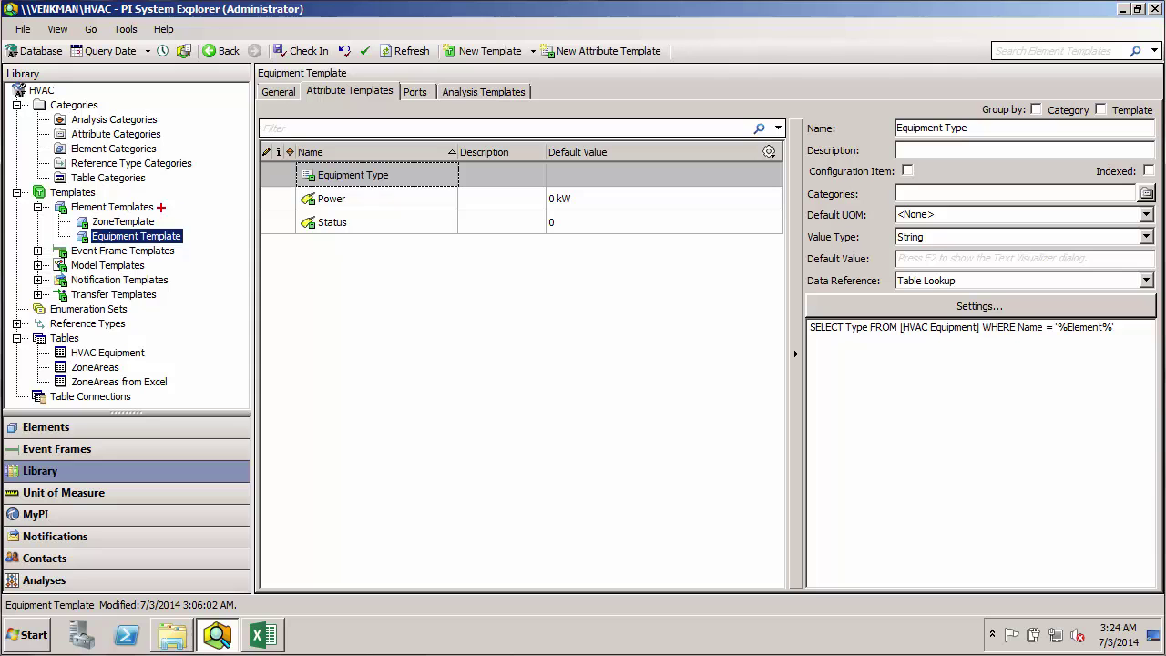
{"action": "left_click_drag", "start_coordinate": [176, 207], "coordinate": [213, 202]}
{"action": "left_click_drag", "start_coordinate": [71, 470], "coordinate": [143, 470]}
{"action": "key", "text": "Escape"}
{"action": "left_click", "coordinate": [263, 638]}
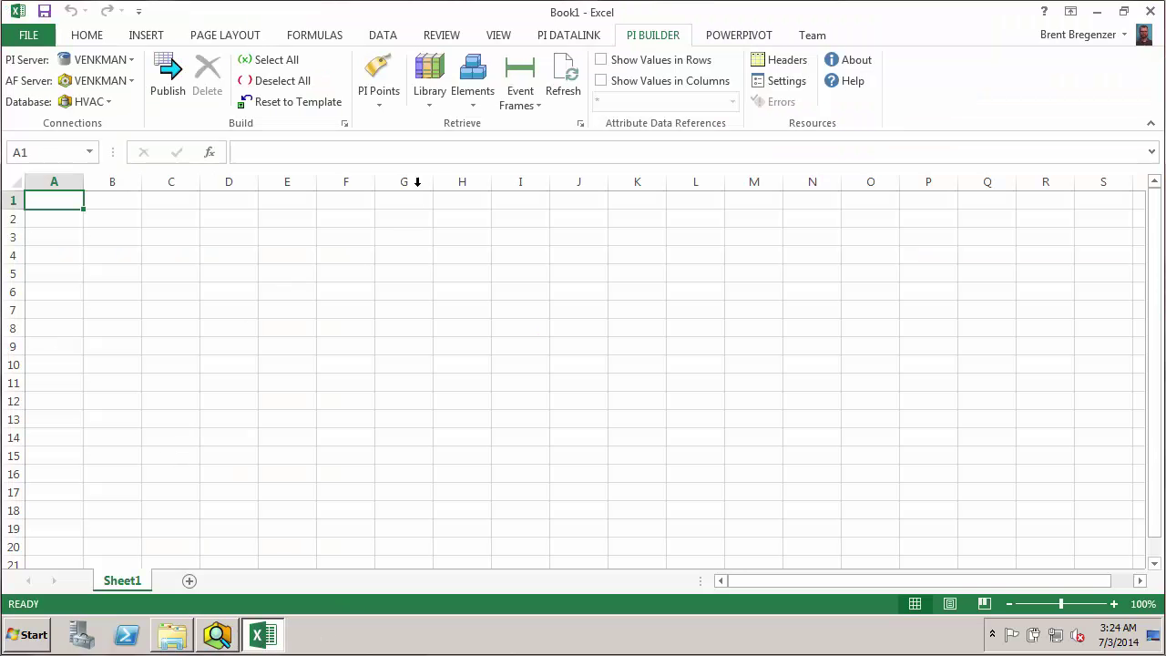
{"action": "left_click_drag", "start_coordinate": [429, 94], "coordinate": [430, 218]}
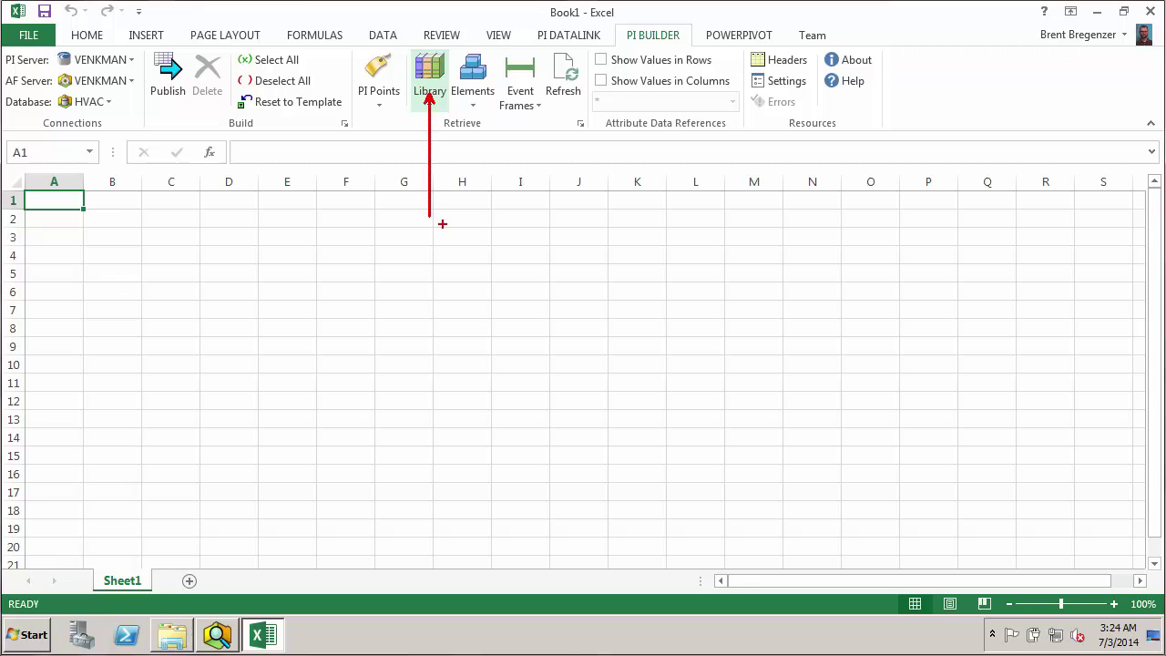
- Choose to retrieve Element Templates, selecting the Equipment Template
{"action": "left_click", "coordinate": [432, 107]}
{"action": "mouse_move", "coordinate": [466, 147]}
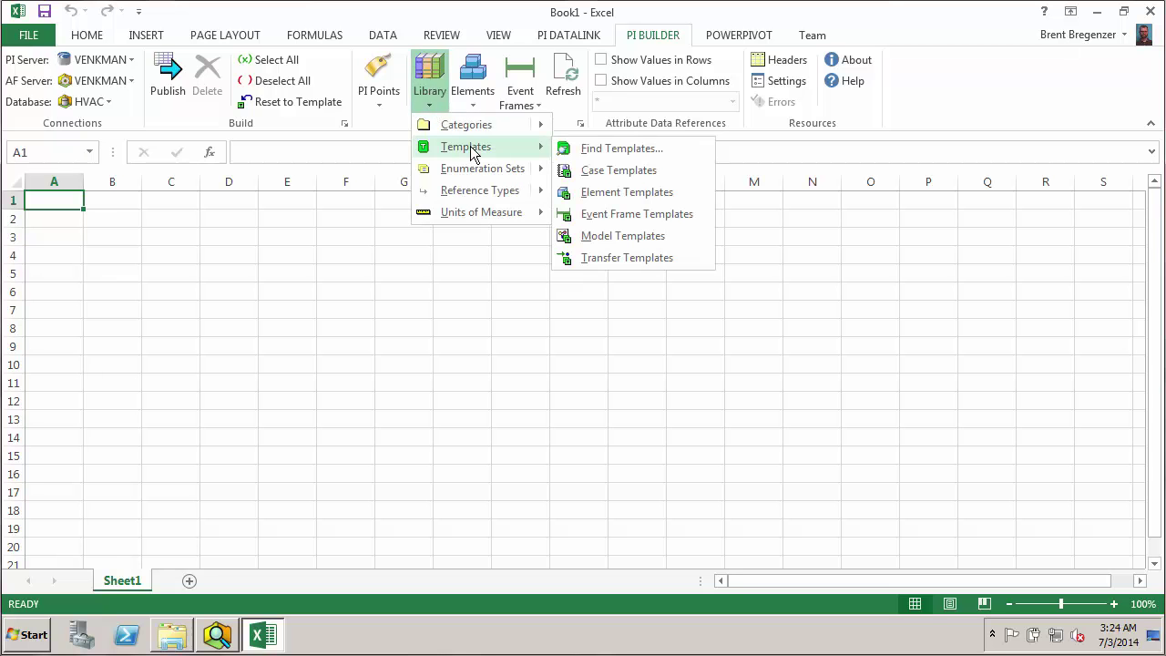
{"action": "left_click", "coordinate": [622, 149]}
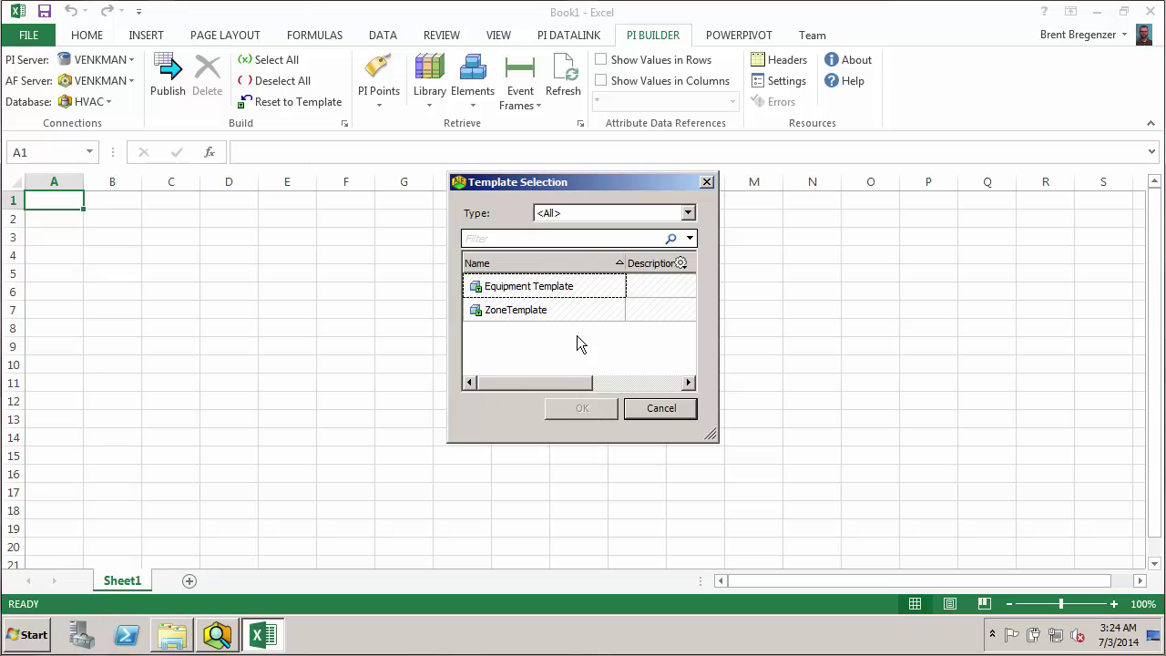
{"action": "left_click", "coordinate": [538, 290]}
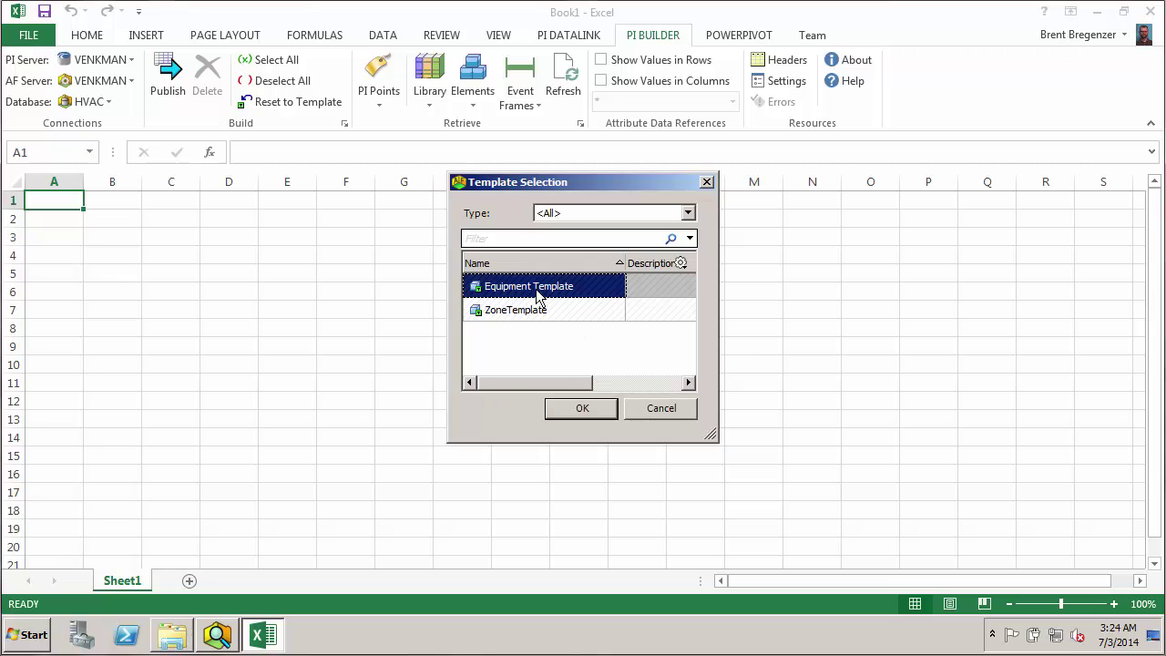
{"action": "left_click", "coordinate": [584, 409]}
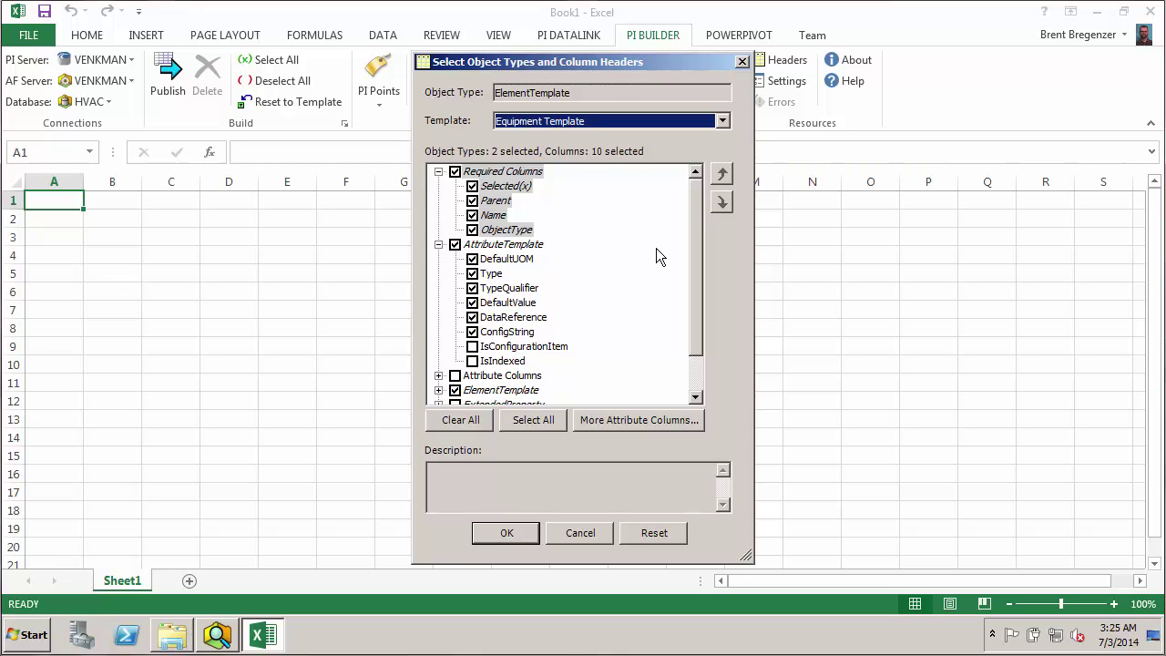
{"action": "left_click_drag", "start_coordinate": [689, 212], "coordinate": [691, 254]}
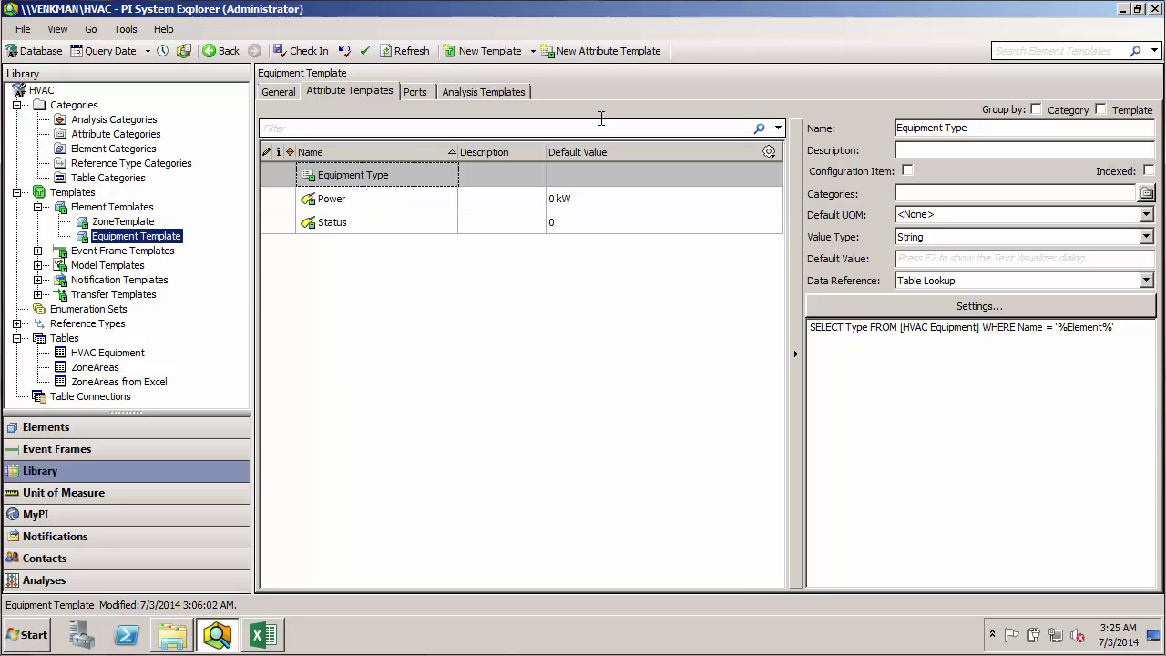
- Review the ElementTemplate column options, including DefaultUOM, Type and DataReference
{"action": "left_click", "coordinate": [1123, 9]}
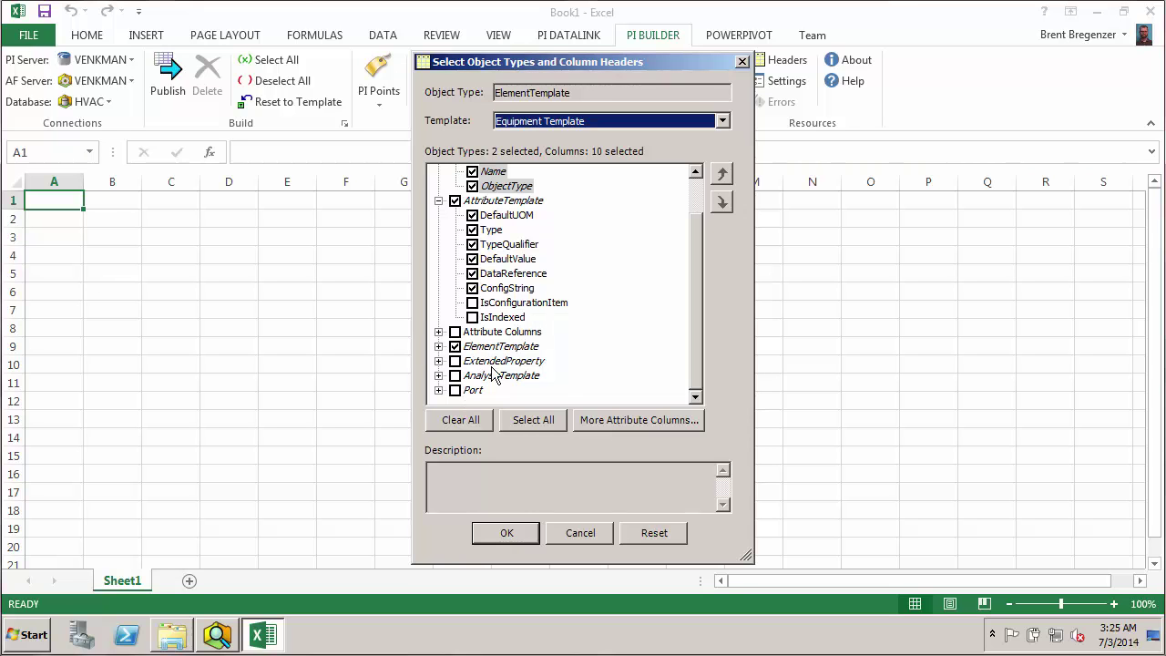
{"action": "left_click", "coordinate": [440, 348]}
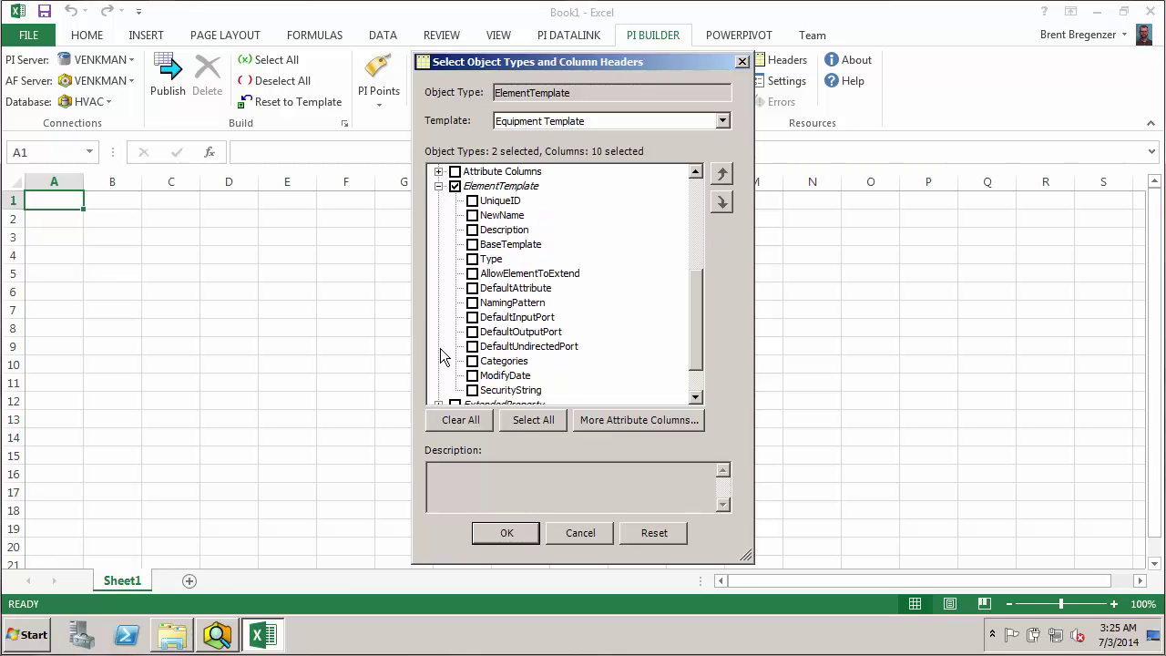
{"action": "mouse_move", "coordinate": [695, 298]}
{"action": "left_mouse_down"}
{"action": "mouse_move", "coordinate": [695, 285]}
{"action": "mouse_move", "coordinate": [691, 300]}
{"action": "left_mouse_up"}
{"action": "left_click", "coordinate": [439, 186]}
{"action": "scroll", "coordinate": [695, 258], "scroll_direction": "up", "scroll_amount": 1}
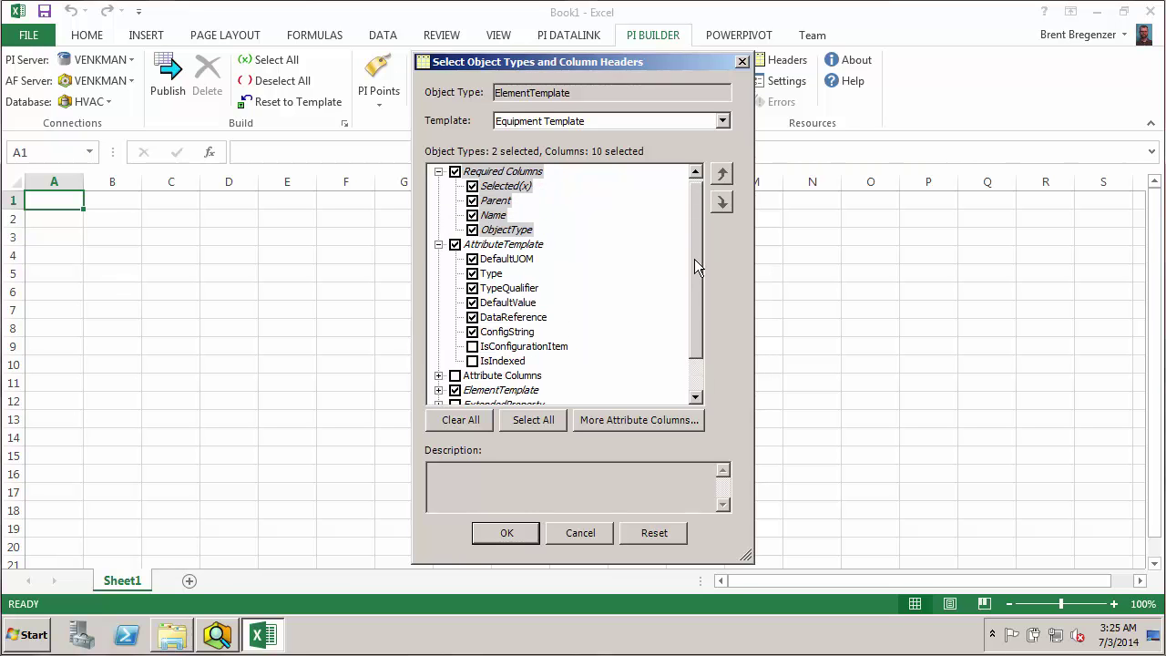
- Retrieve the Equipment Template with its three attribute templates into the sheet
{"action": "left_click", "coordinate": [512, 533]}
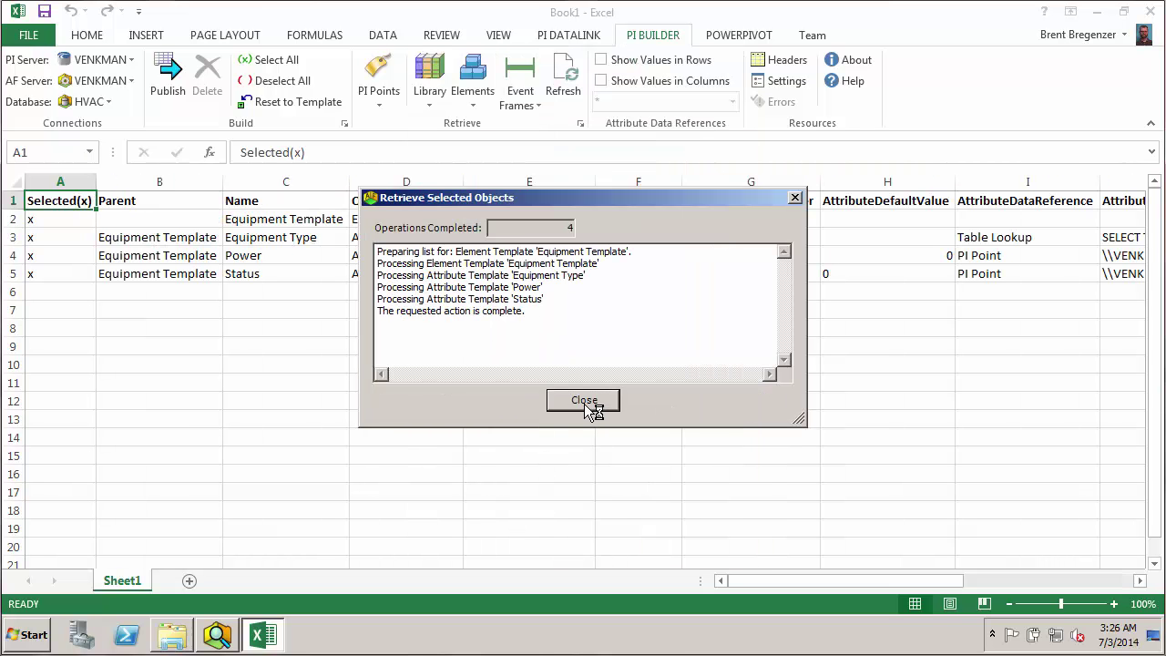
{"action": "left_click", "coordinate": [584, 401]}
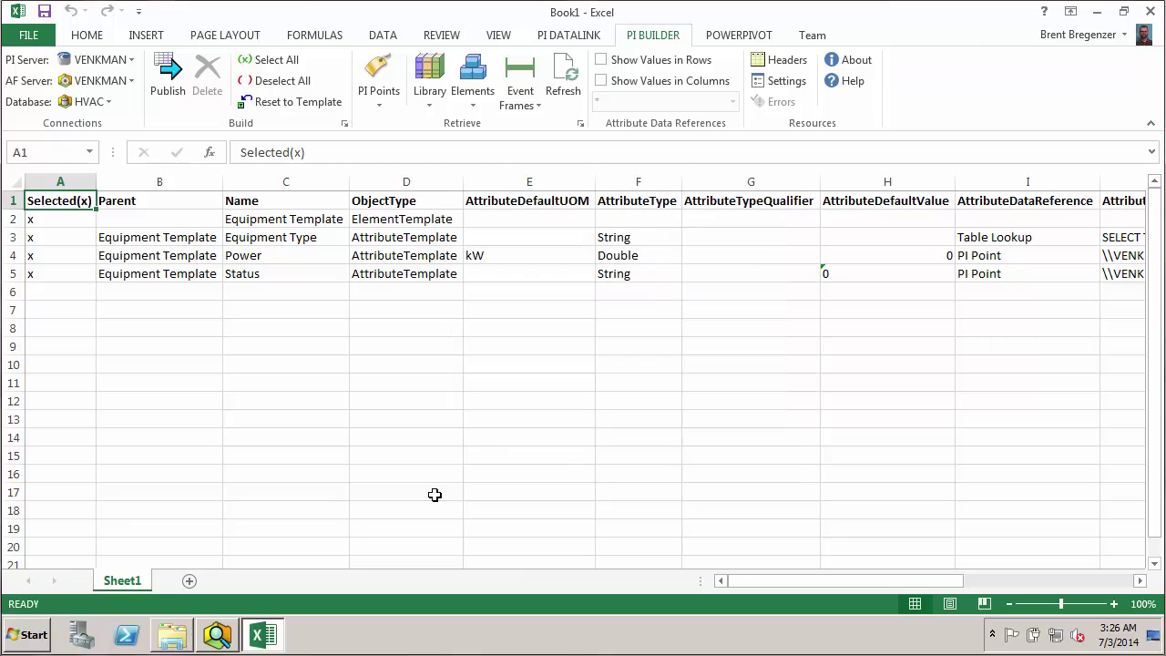
{"action": "left_click", "coordinate": [274, 221]}
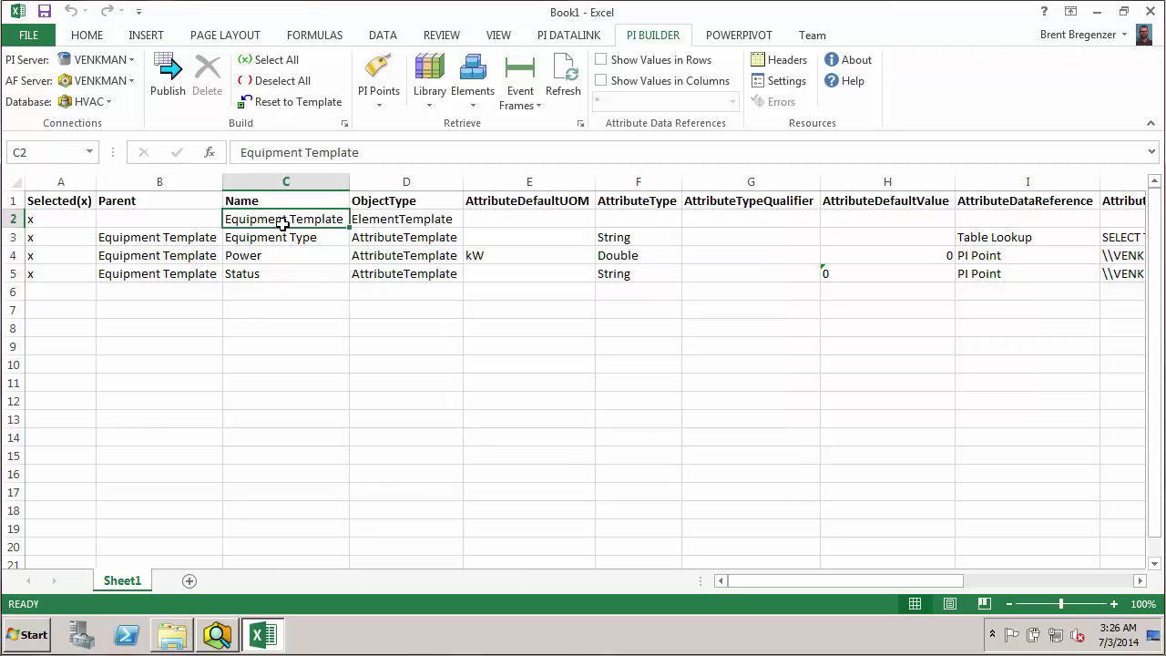
{"action": "left_click", "coordinate": [388, 221]}
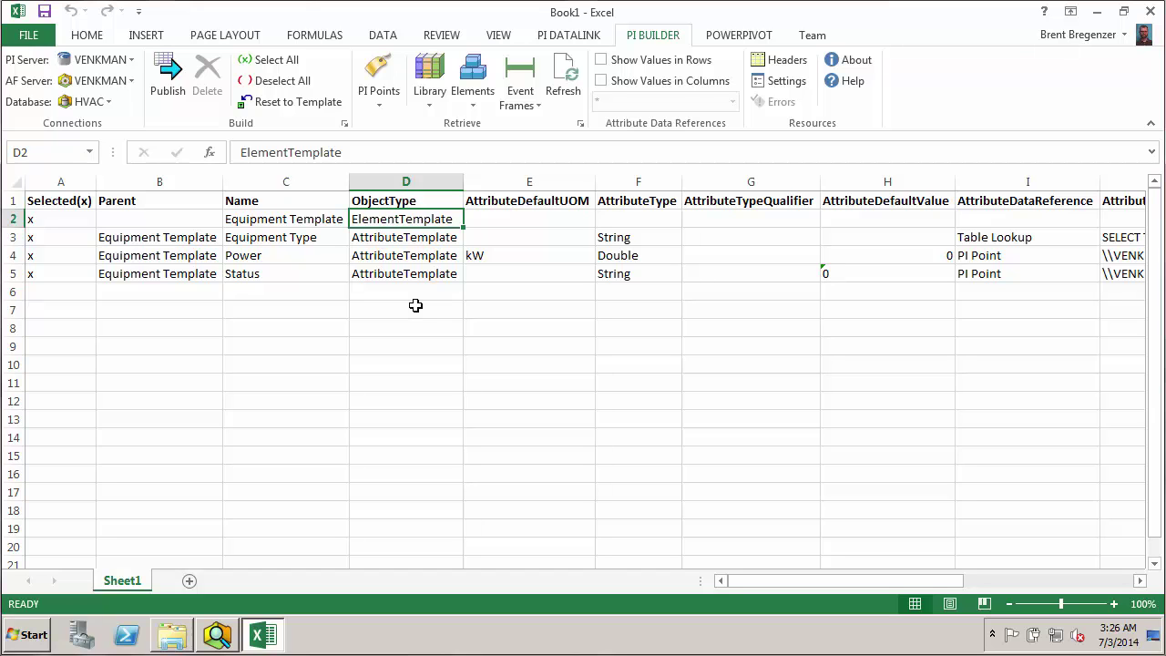
{"action": "left_click_drag", "start_coordinate": [386, 236], "coordinate": [387, 272]}
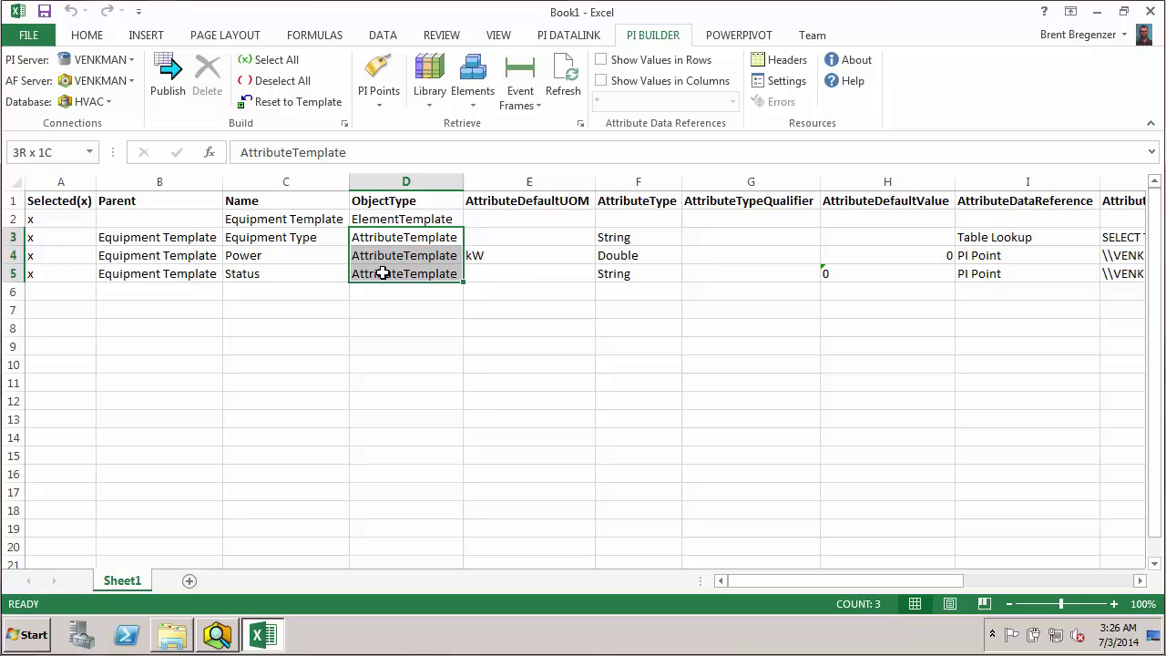
{"action": "left_click", "coordinate": [233, 242]}
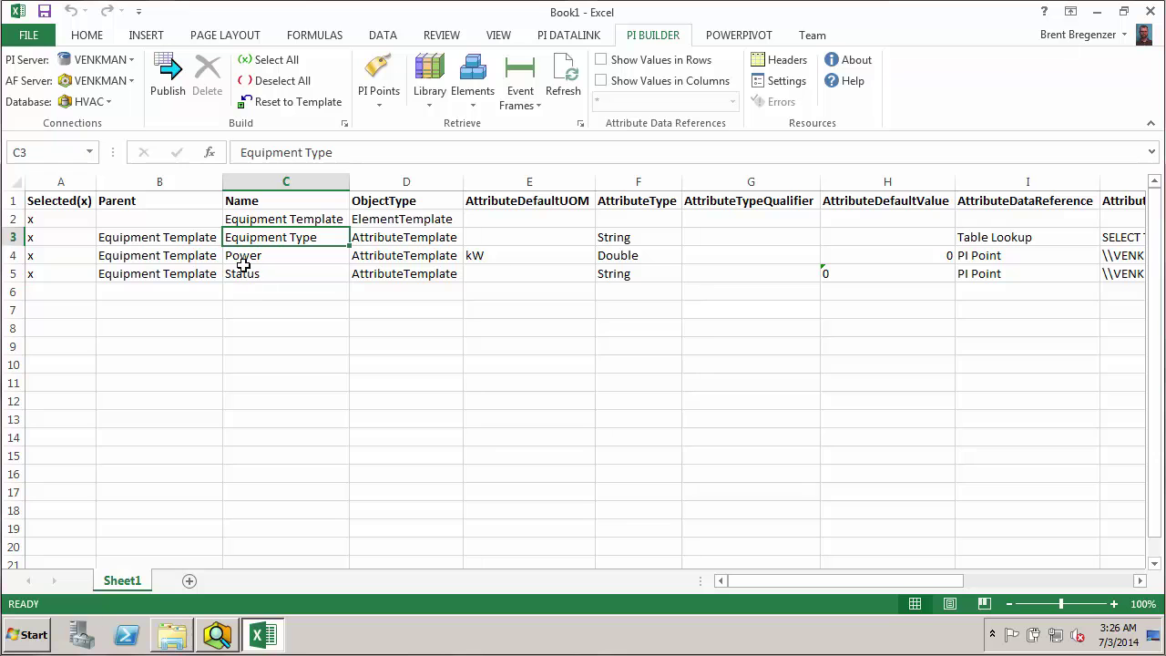
- Clear the Power and Status attribute rows, keeping only Equipment Type
{"action": "left_click", "coordinate": [11, 256]}
{"action": "left_click_drag", "start_coordinate": [11, 255], "coordinate": [11, 273]}
{"action": "right_click", "coordinate": [11, 272]}
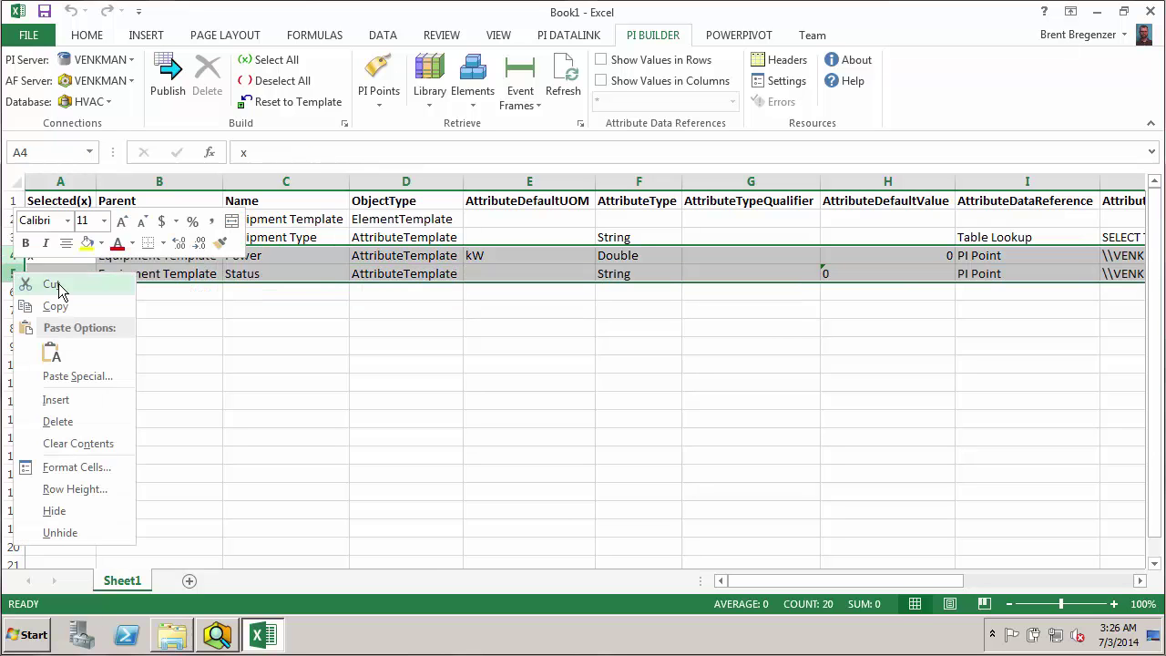
{"action": "left_click", "coordinate": [69, 421]}
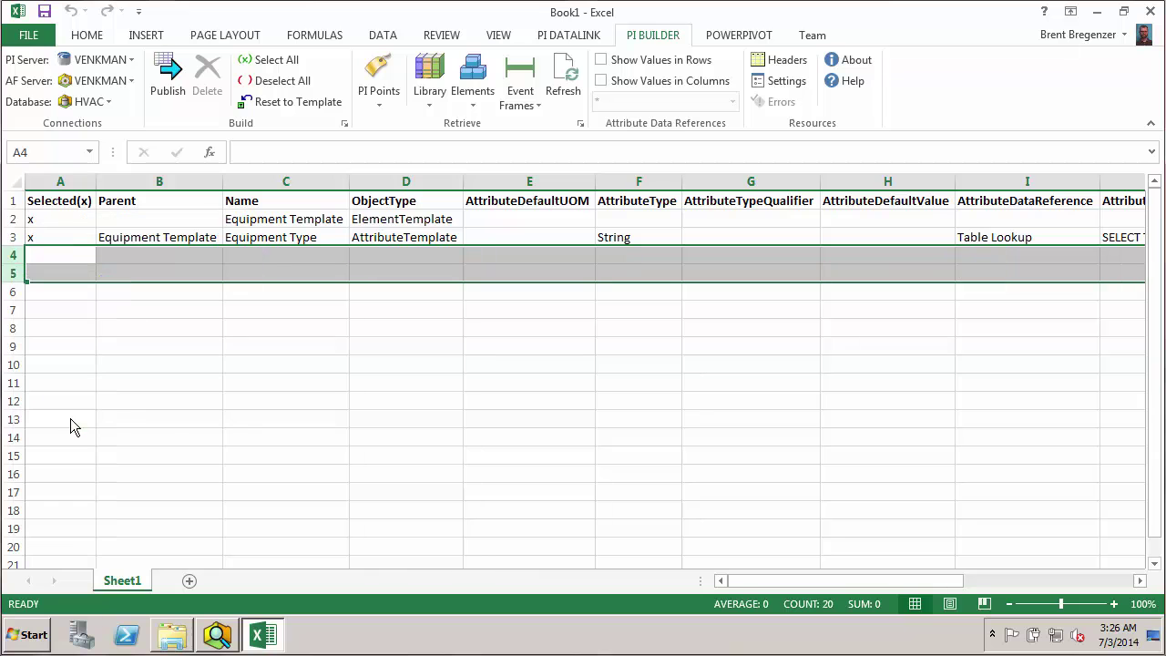
{"action": "left_click", "coordinate": [176, 237]}
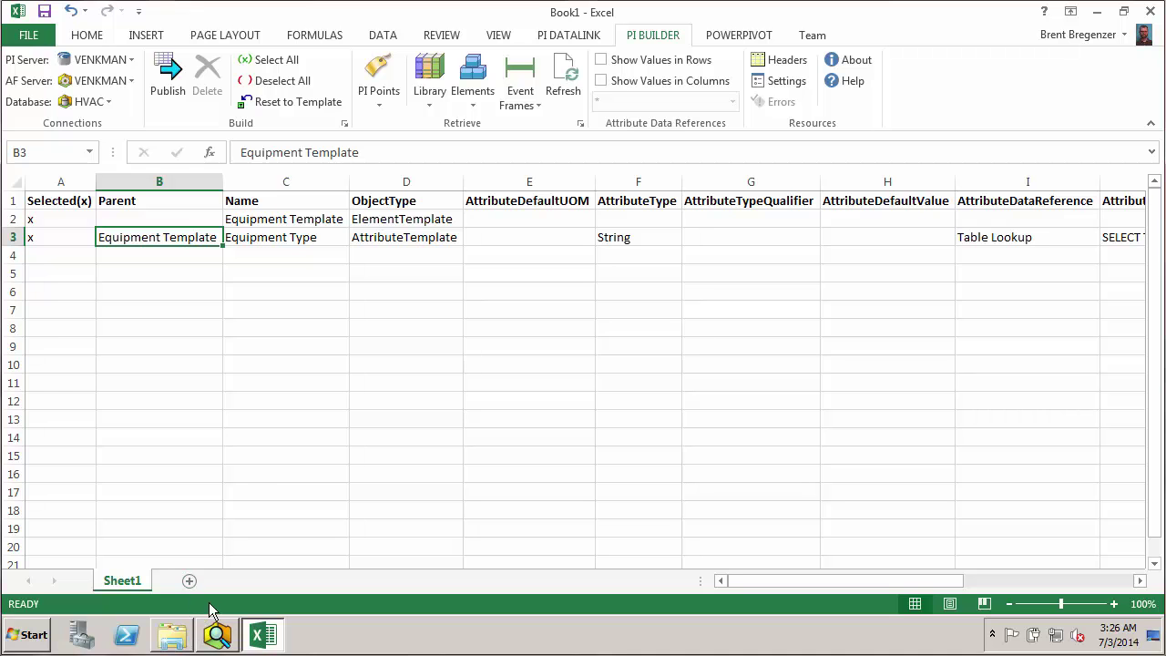
- Select the HVAC Equipment table's six column definitions, Name through Serial Number
{"action": "left_click", "coordinate": [221, 636]}
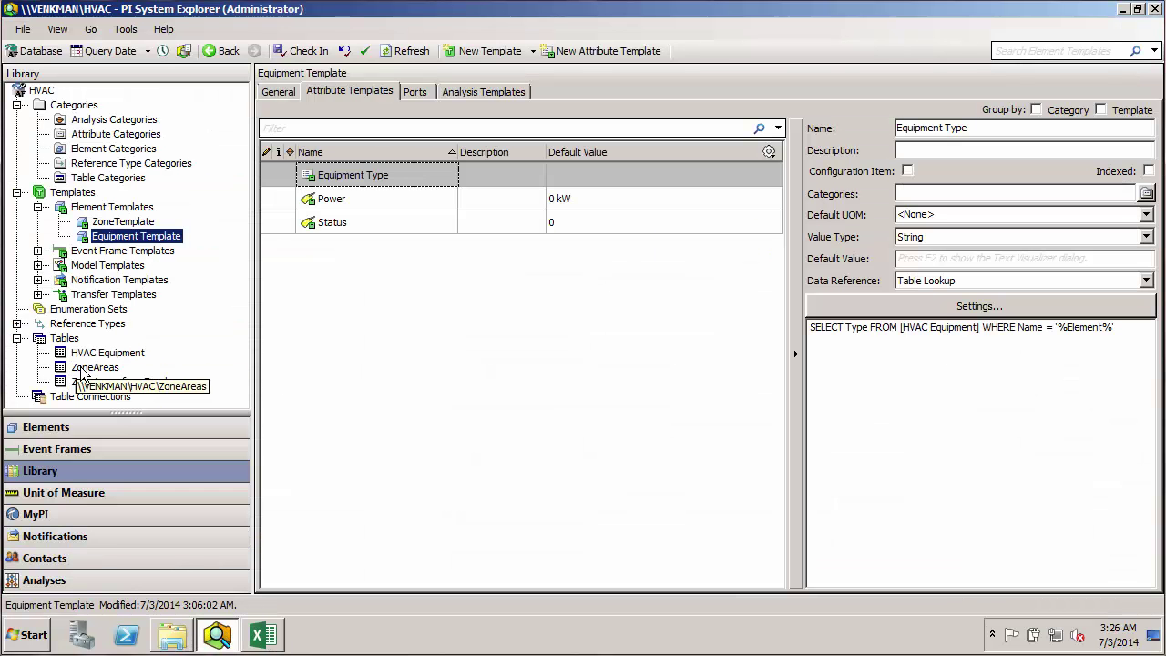
{"action": "left_click", "coordinate": [97, 355]}
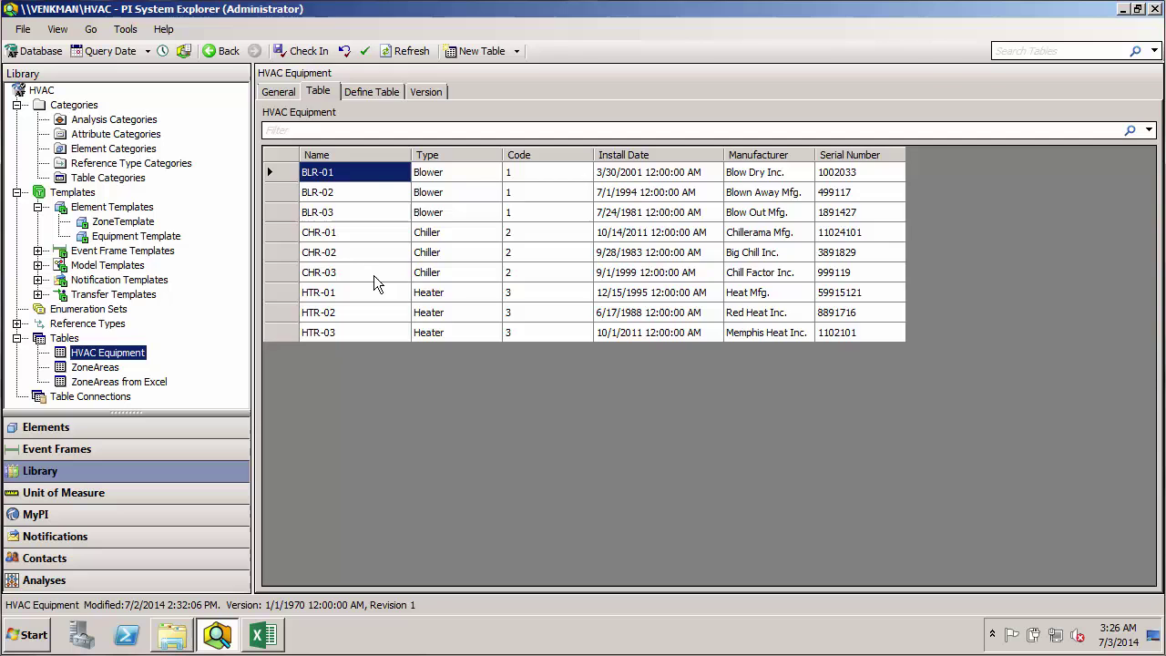
{"action": "left_click", "coordinate": [368, 94]}
{"action": "left_click_drag", "start_coordinate": [279, 159], "coordinate": [284, 186]}
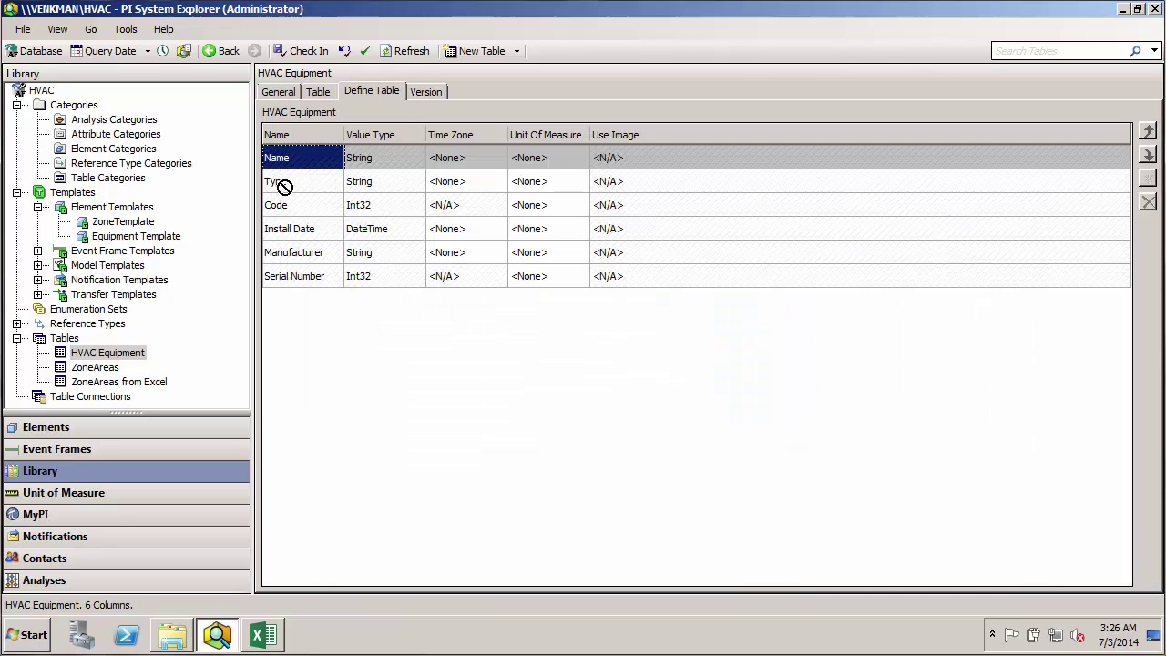
{"action": "left_click", "coordinate": [306, 276], "text": "shift"}
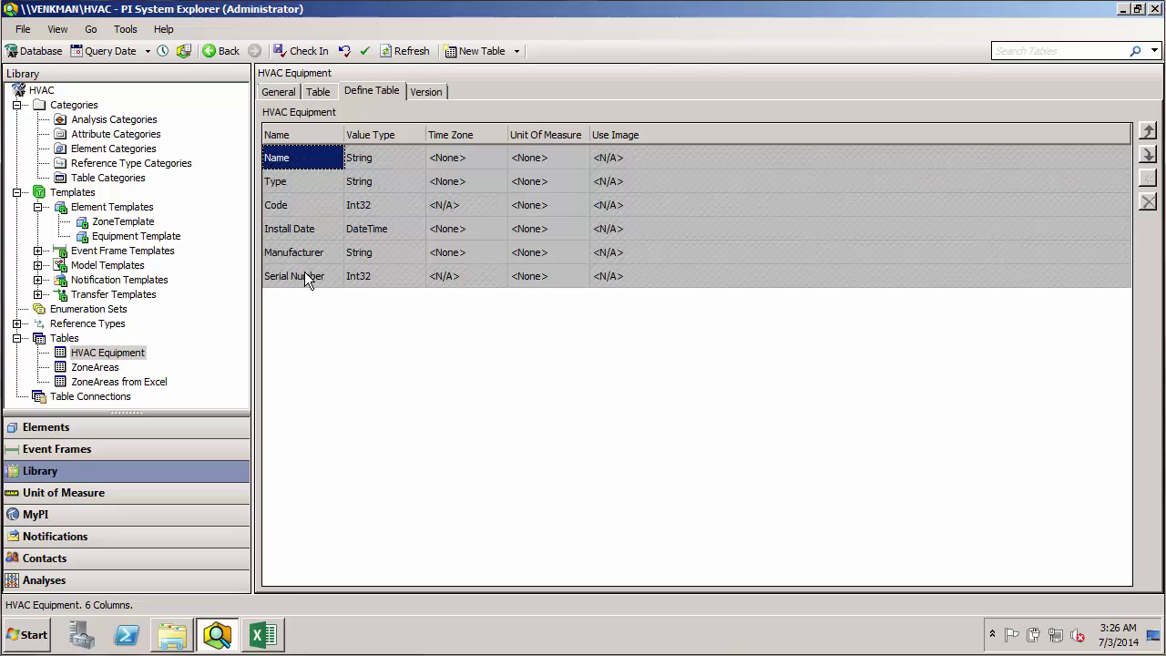
{"action": "left_click", "coordinate": [264, 635]}
- Paste the HVAC Equipment column names and types into new Sheet2, widening column A
{"action": "left_click", "coordinate": [189, 581]}
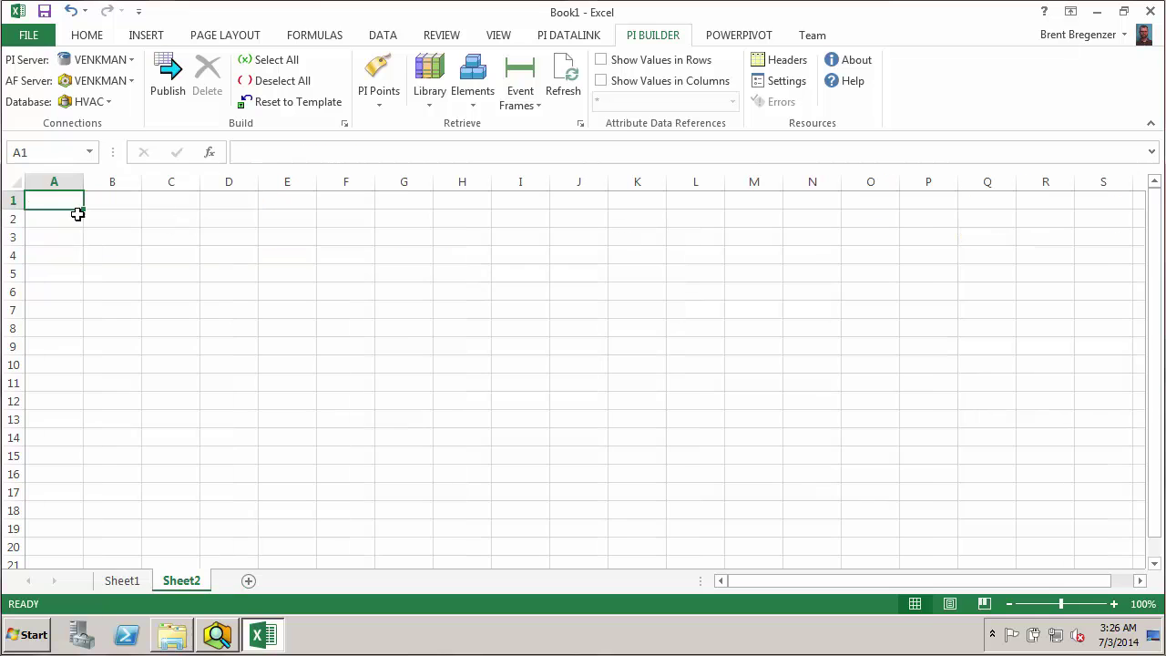
{"action": "key", "text": "ctrl+v"}
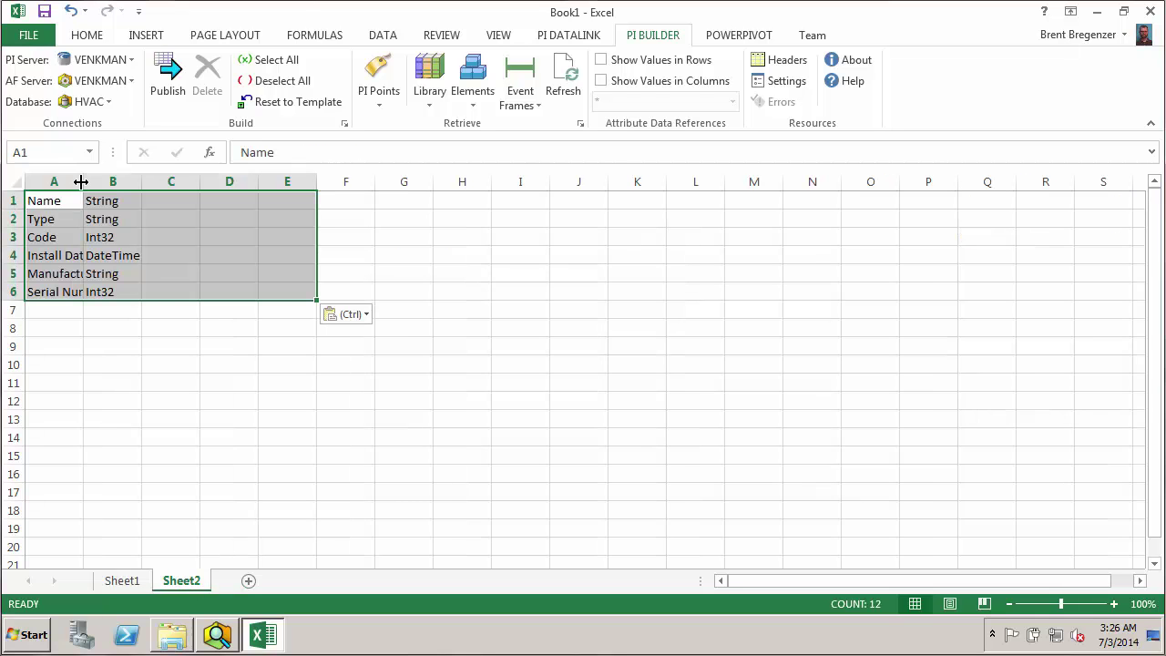
{"action": "left_click_drag", "start_coordinate": [83, 181], "coordinate": [126, 183]}
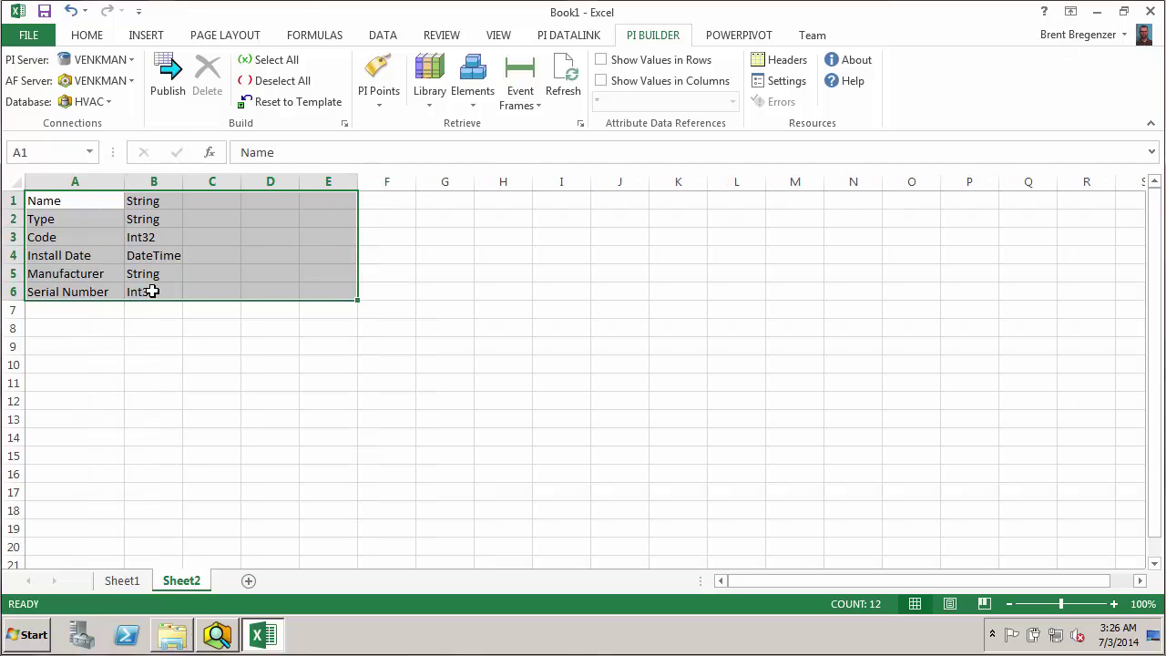
{"action": "left_click", "coordinate": [152, 311]}
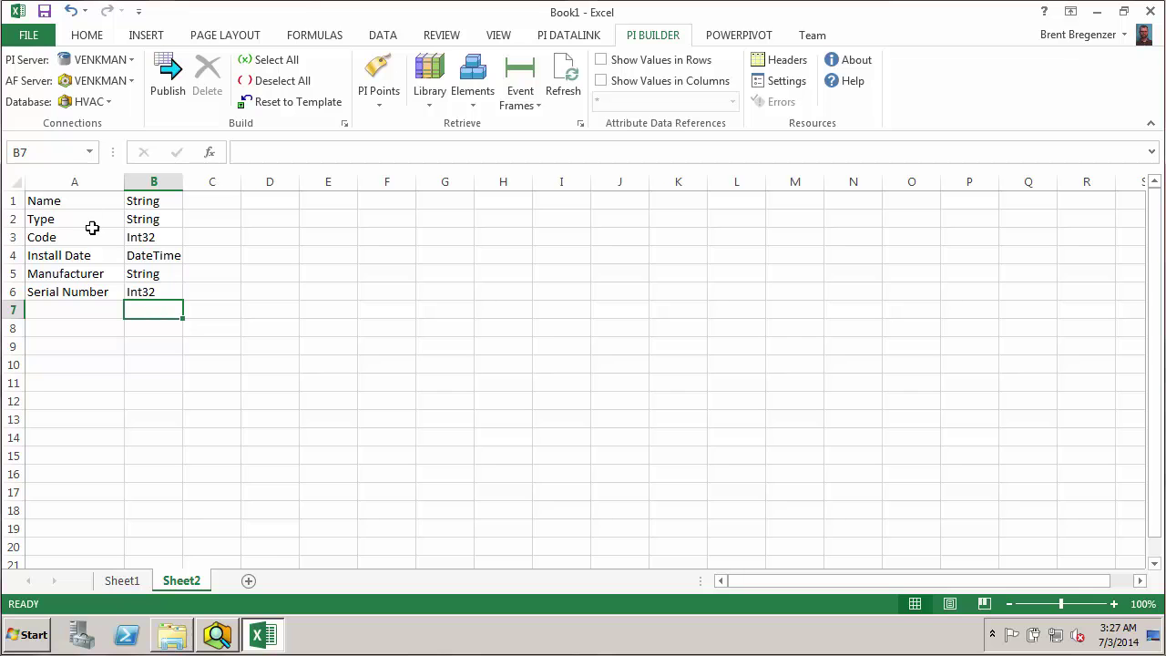
{"action": "left_click", "coordinate": [125, 581]}
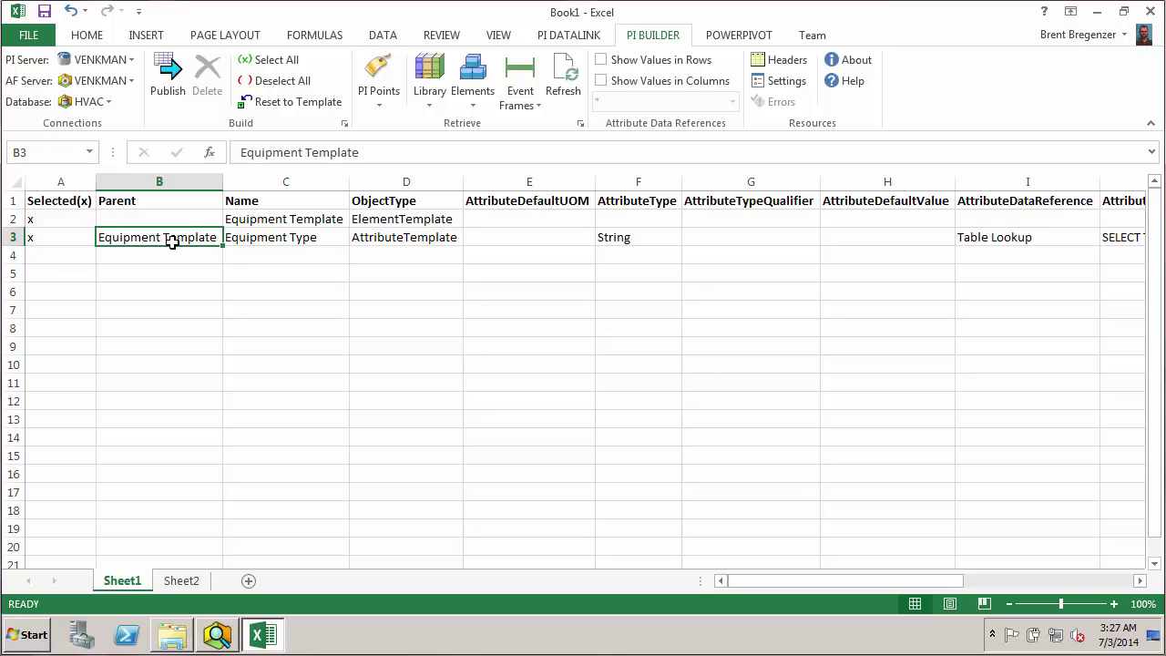
- Copy the Equipment Type attribute row into rows 4 through 7
{"action": "key", "text": "Left"}
{"action": "key", "text": "ctrl+shift+End"}
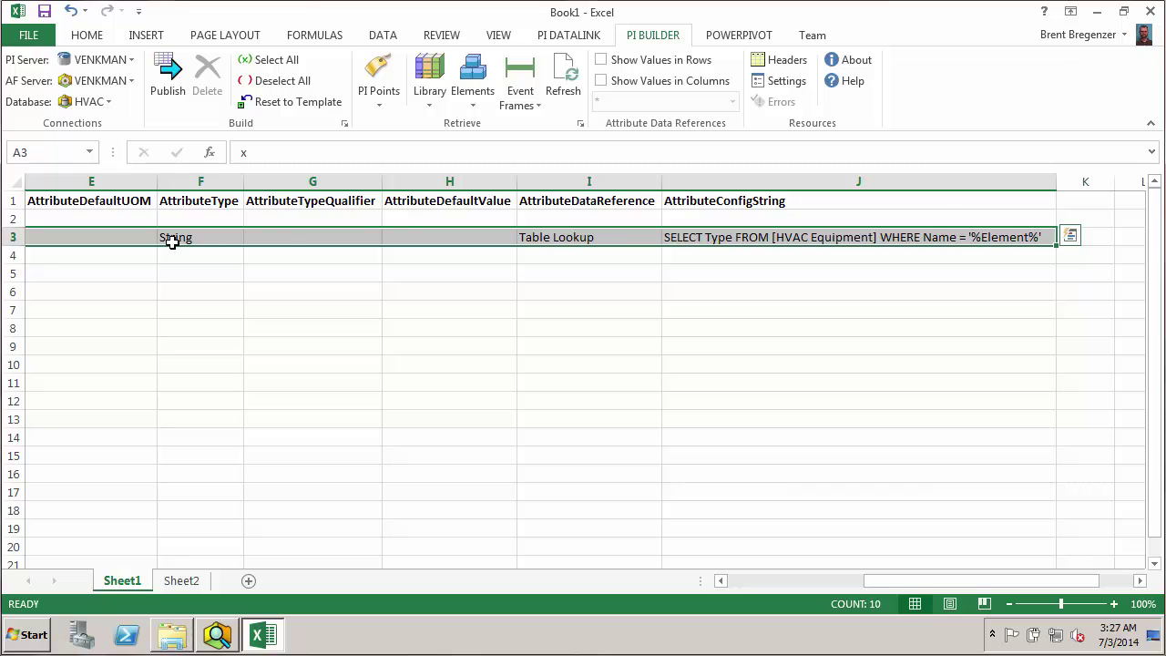
{"action": "key", "text": "ctrl+c"}
{"action": "key", "text": "Down"}
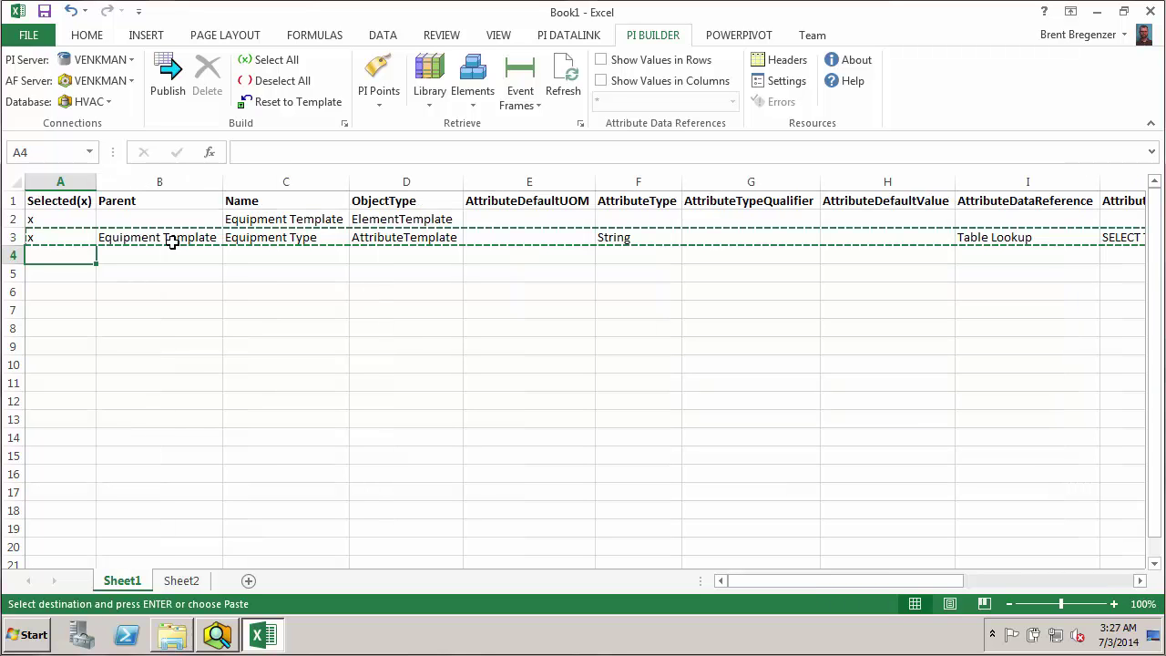
{"action": "key", "text": "ctrl+v"}
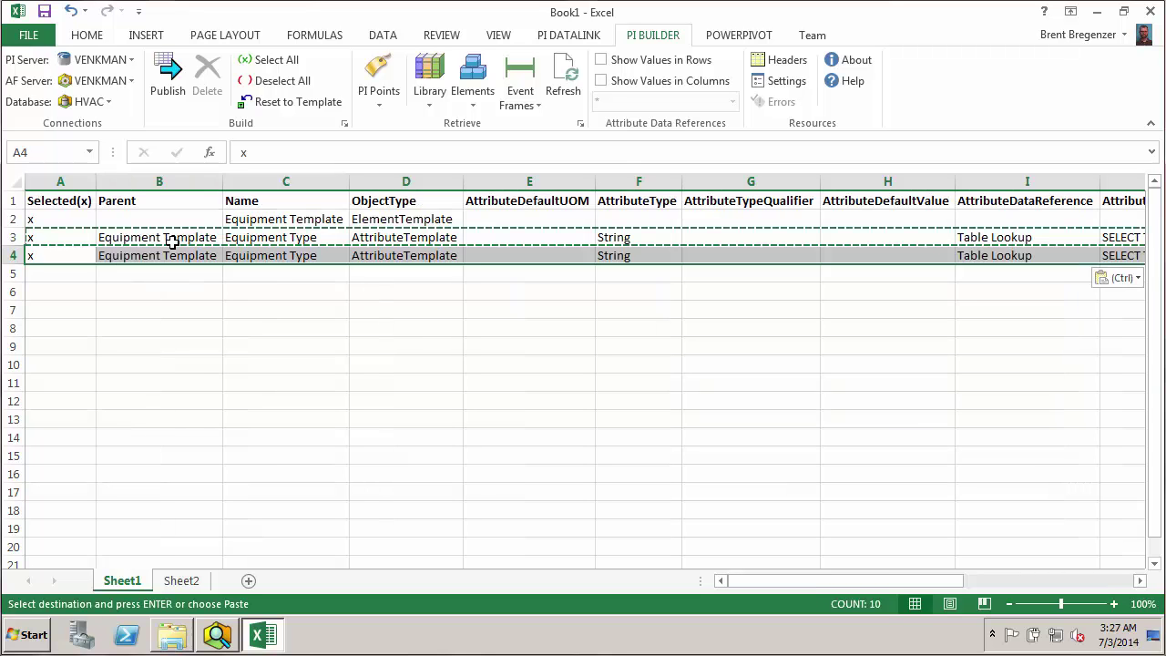
{"action": "key", "text": "Down"}
{"action": "key", "text": "ctrl+v"}
{"action": "key", "text": "Down"}
{"action": "key", "text": "ctrl+v"}
{"action": "key", "text": "Down"}
{"action": "key", "text": "ctrl+v"}
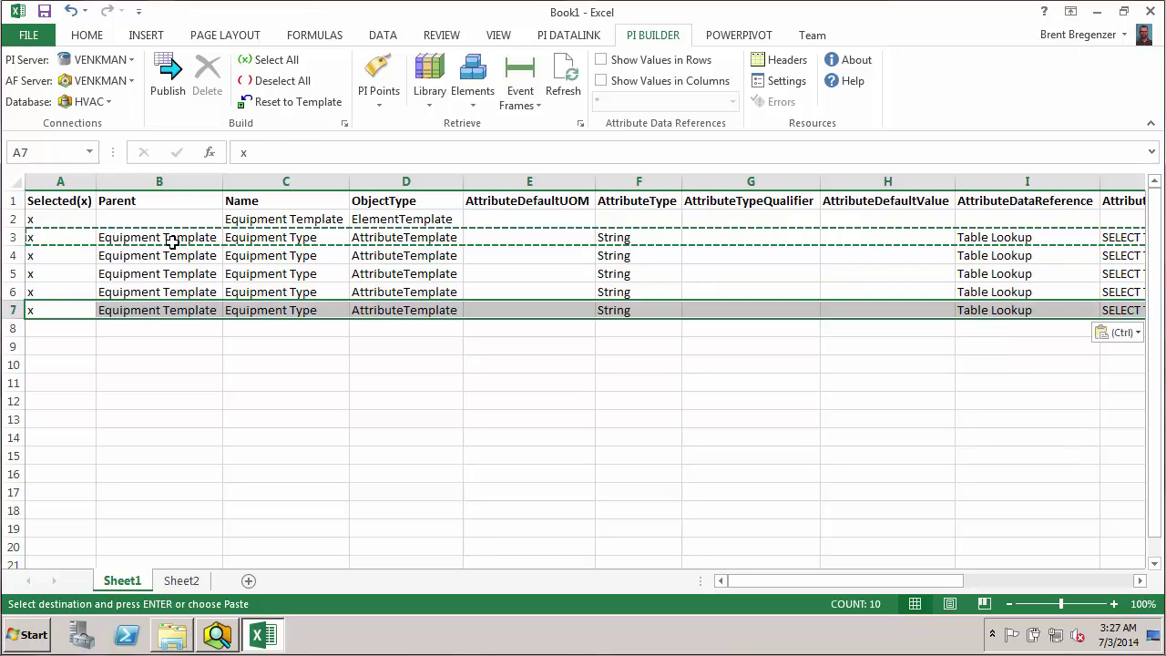
- Select the names Code through Serial Number on Sheet2
{"action": "key", "text": "Right"}
{"action": "key", "text": "Up"}
{"action": "key", "text": "Up"}
{"action": "key", "text": "Up"}
{"action": "key", "text": "Right"}
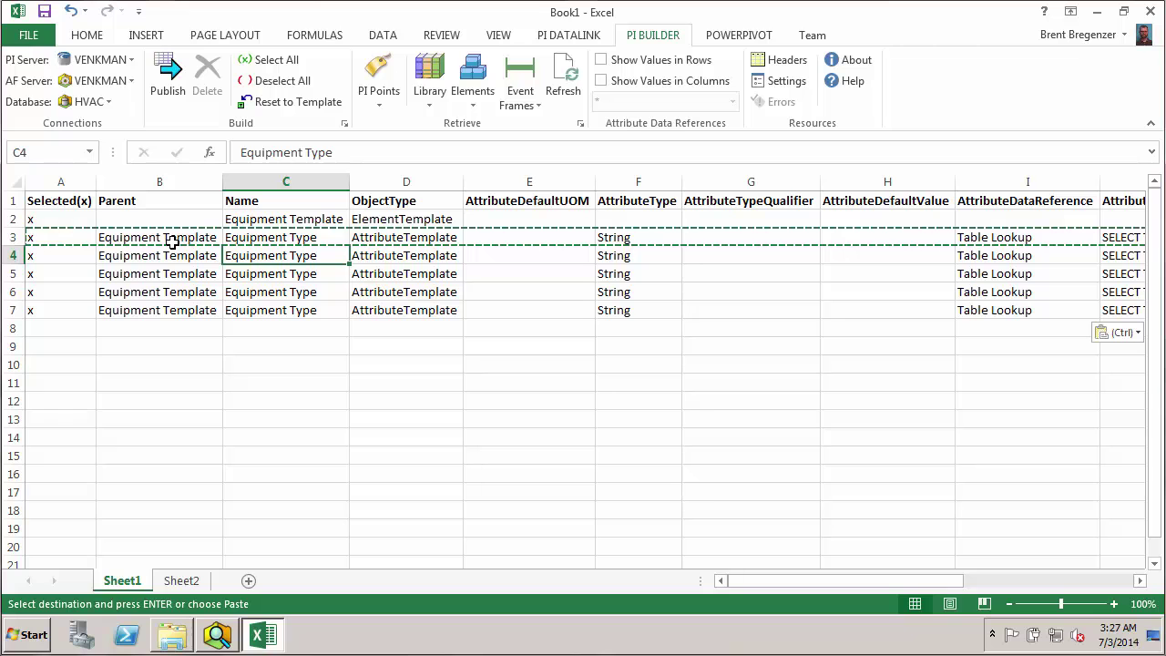
{"action": "left_click", "coordinate": [179, 583]}
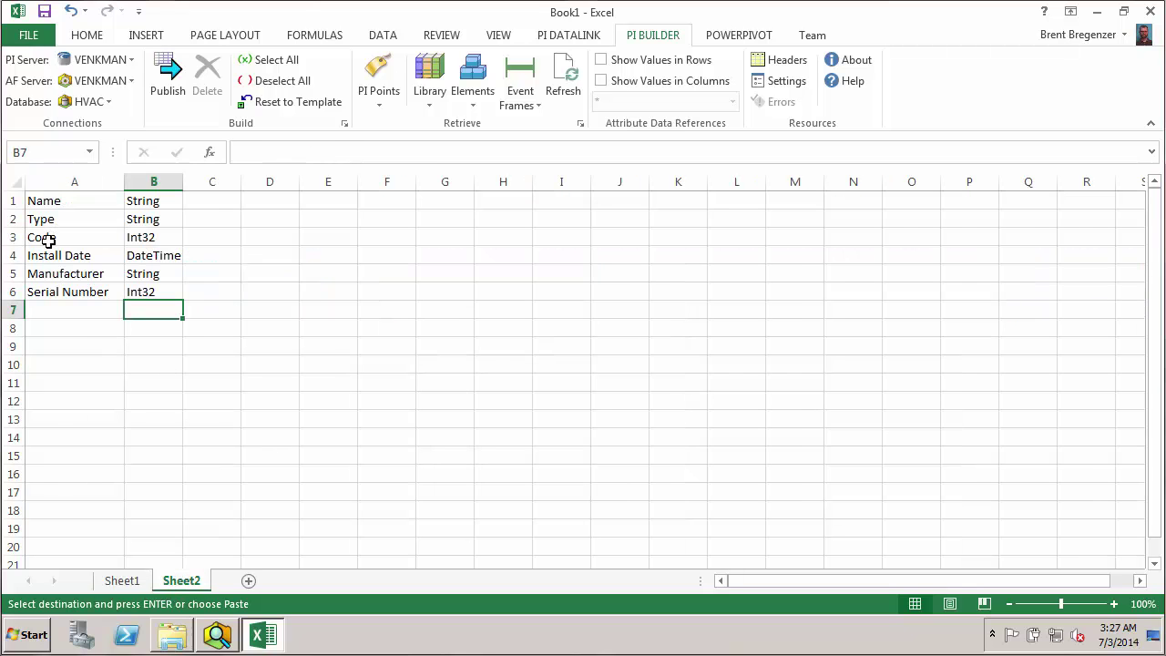
{"action": "left_click_drag", "start_coordinate": [52, 235], "coordinate": [45, 290]}
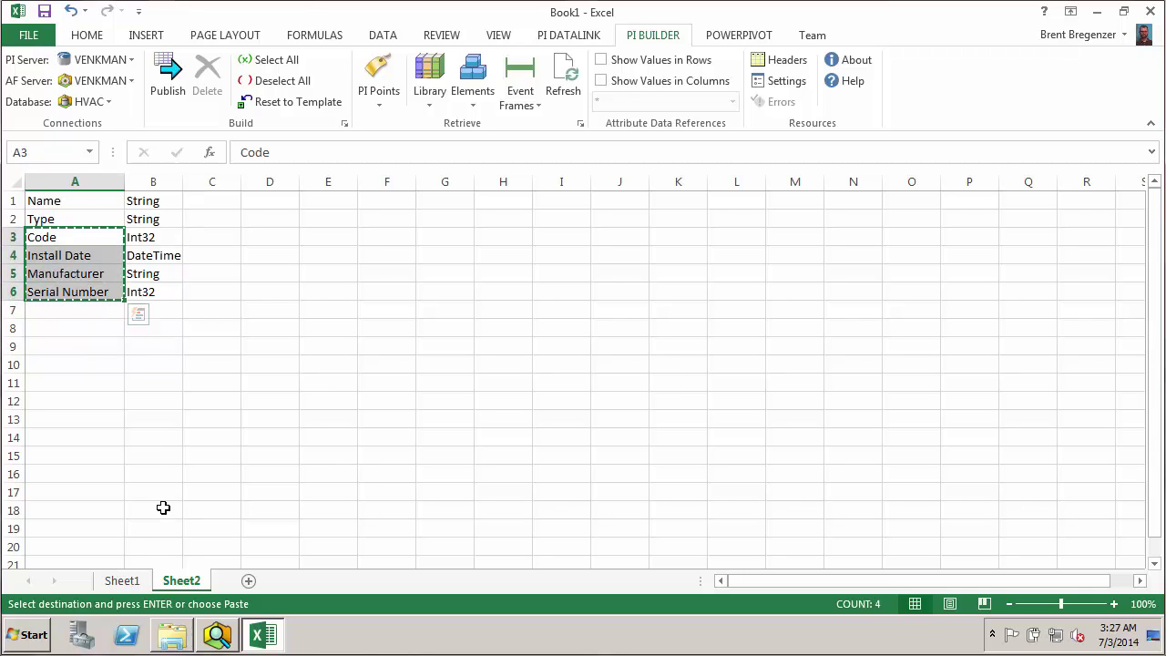
- Paste the four names into C4:C7 and rename Code to Equipment Code
{"action": "left_click", "coordinate": [122, 581]}
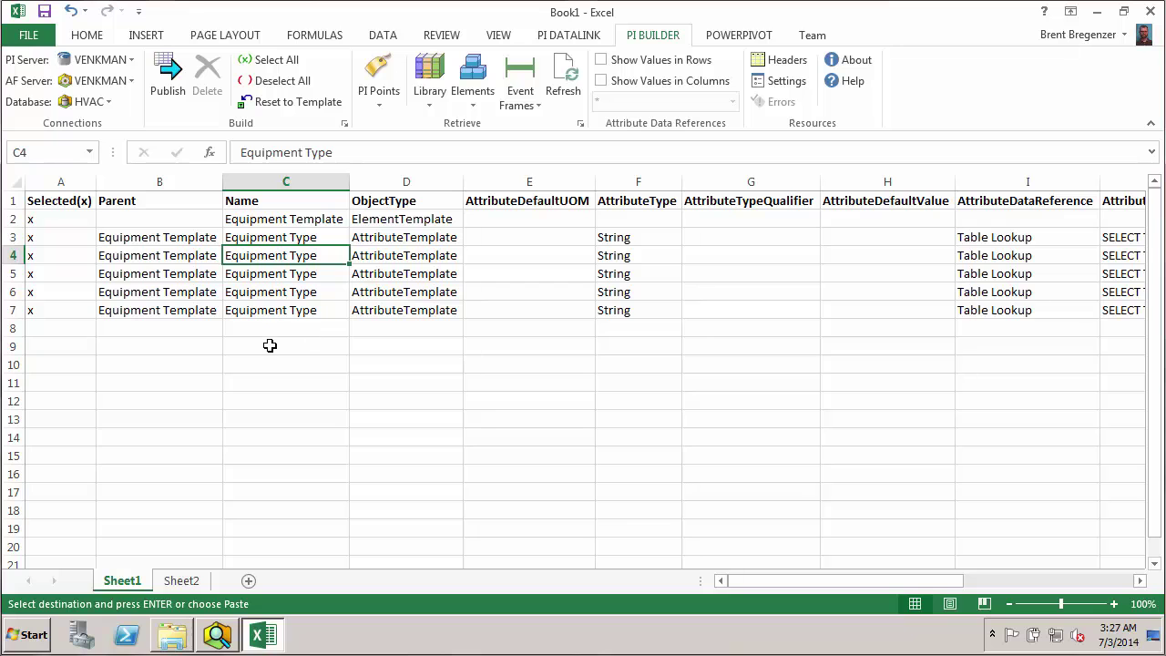
{"action": "key", "text": "ctrl+v"}
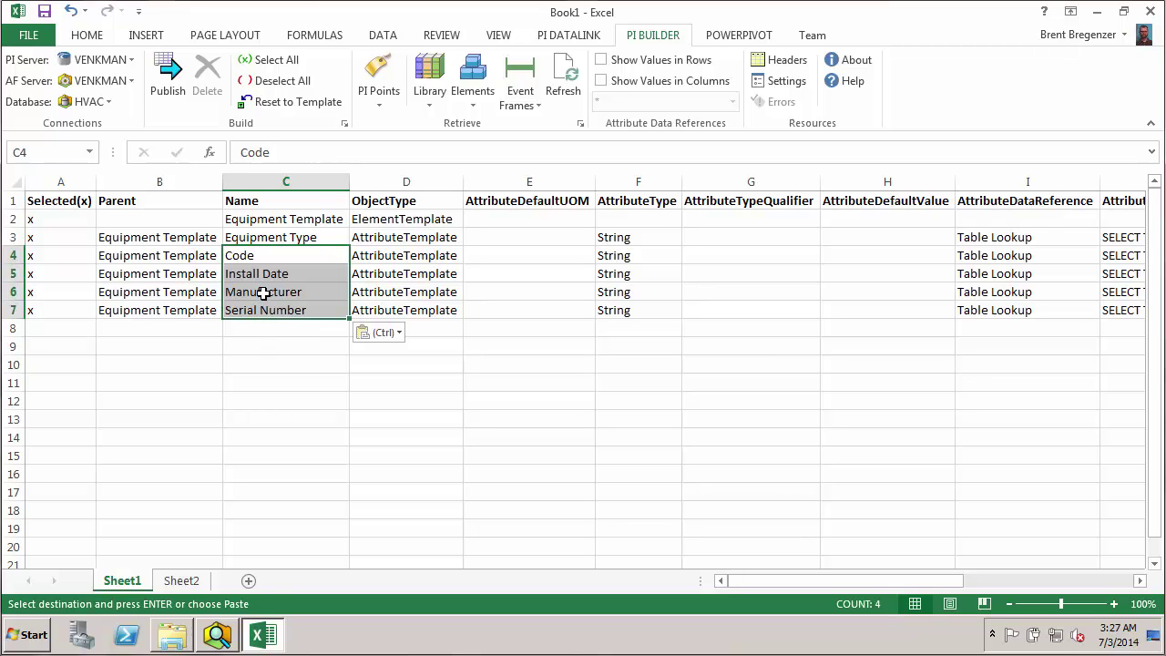
{"action": "double_click", "coordinate": [239, 255]}
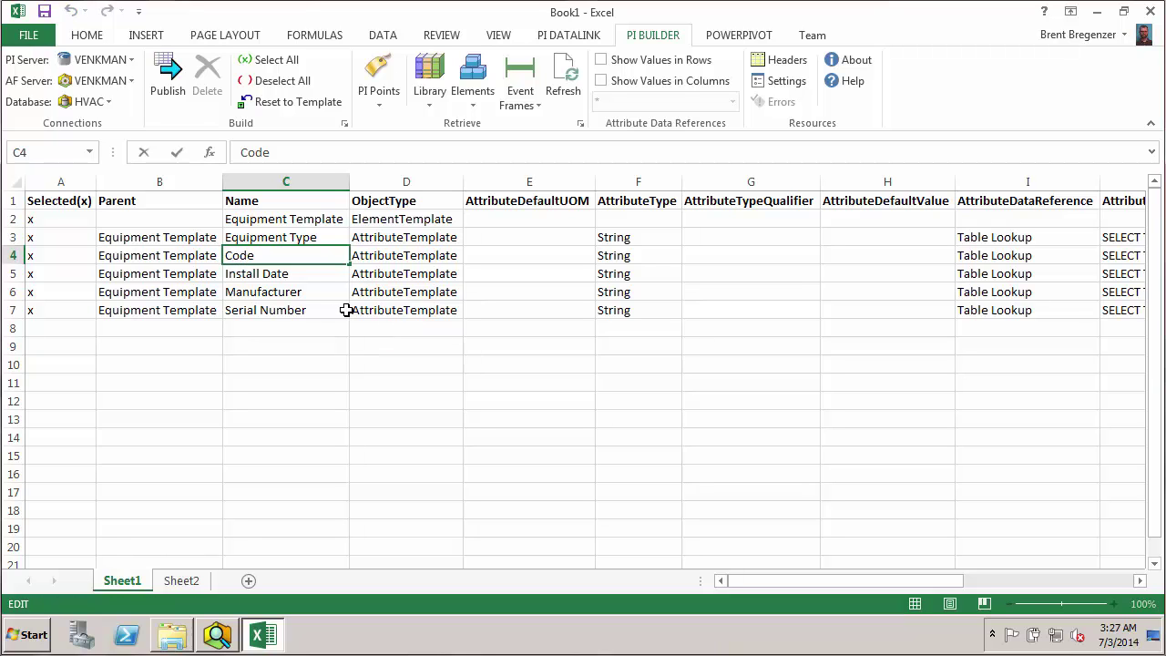
{"action": "type", "text": "Equipment"}
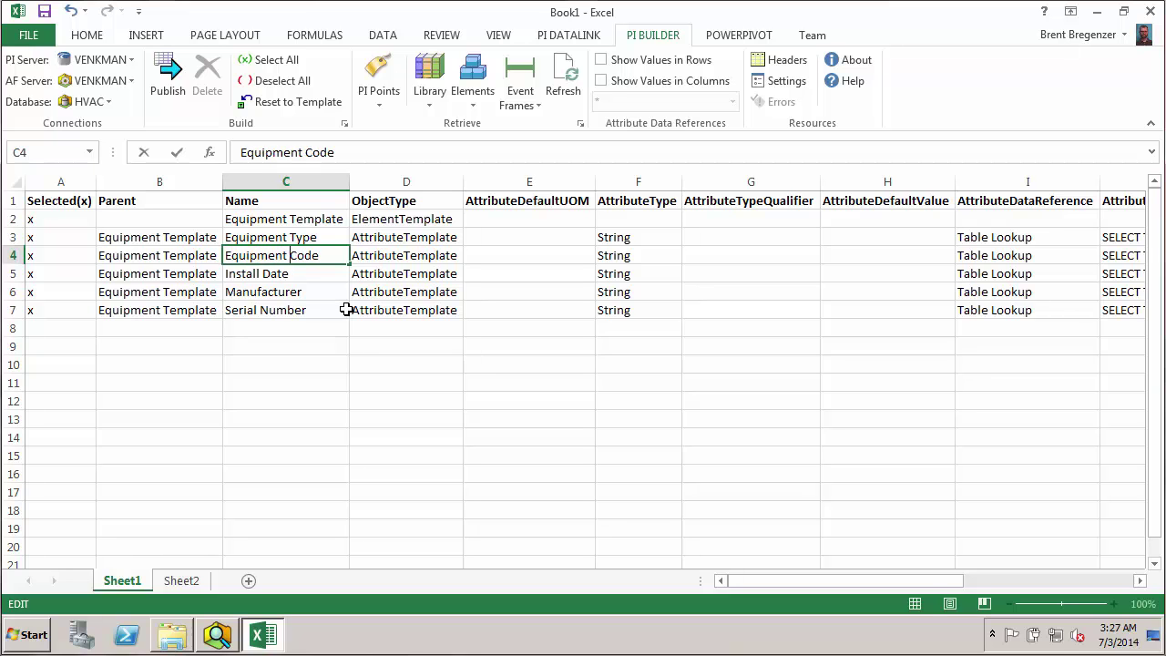
{"action": "key", "text": "Return"}
- Rename Install Date in C5 to Installation Date
{"action": "key", "text": "F2"}
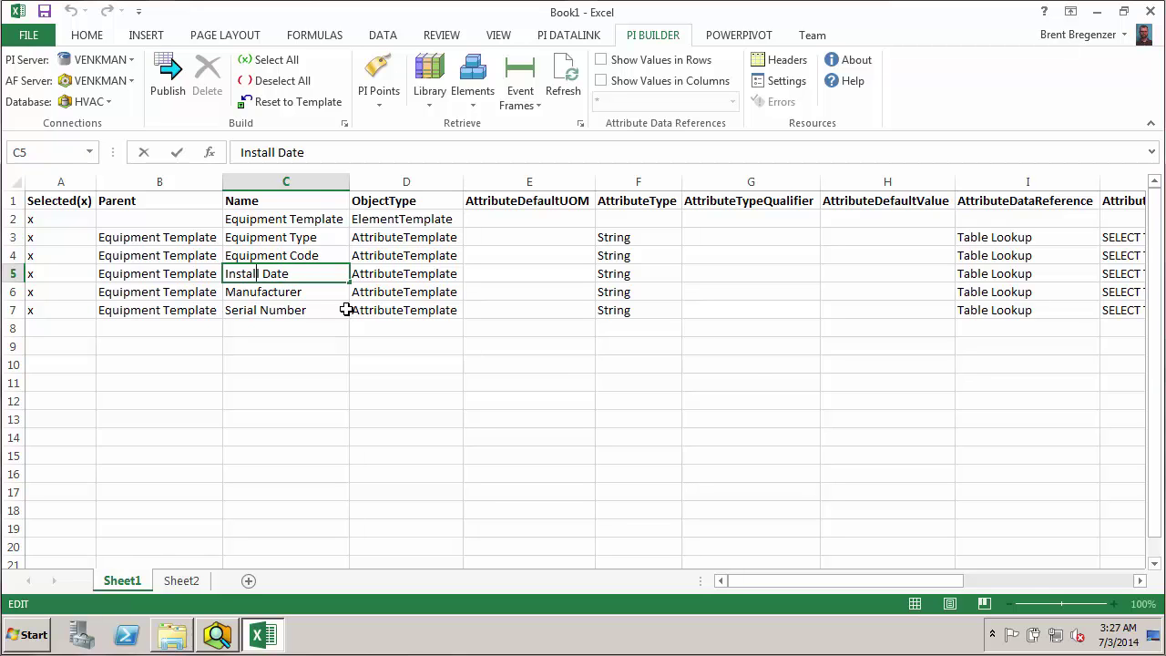
{"action": "type", "text": "ation"}
{"action": "key", "text": "Return"}
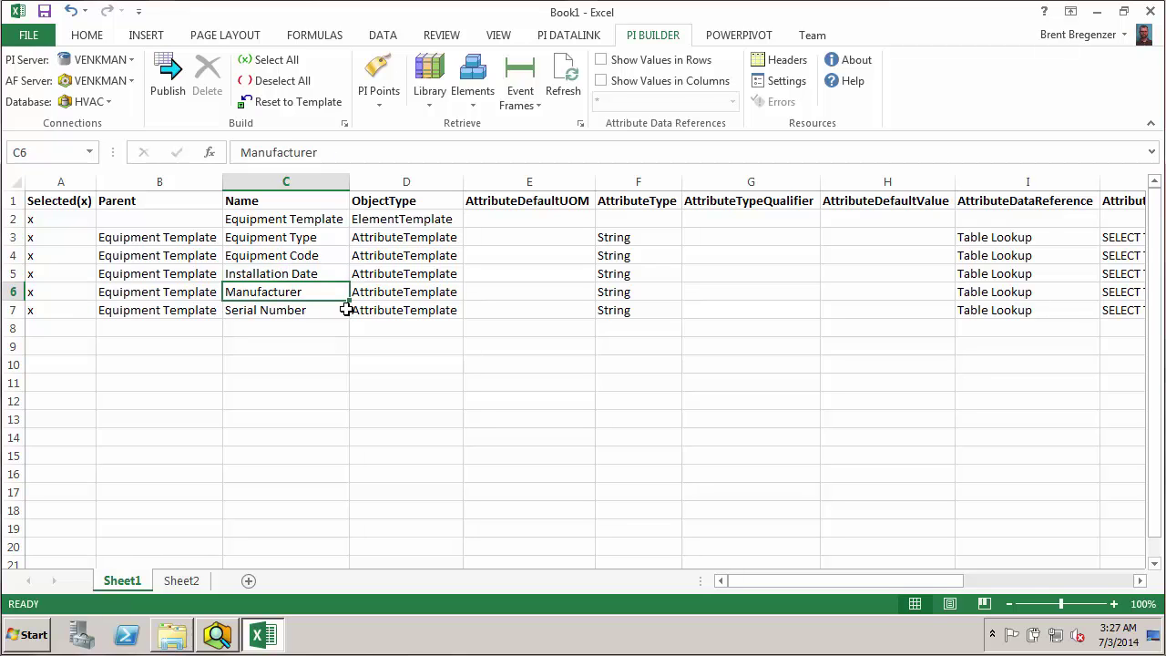
{"action": "key", "text": "Up"}
{"action": "key", "text": "Up"}
{"action": "key", "text": "Right"}
{"action": "key", "text": "Right"}
{"action": "key", "text": "Right"}
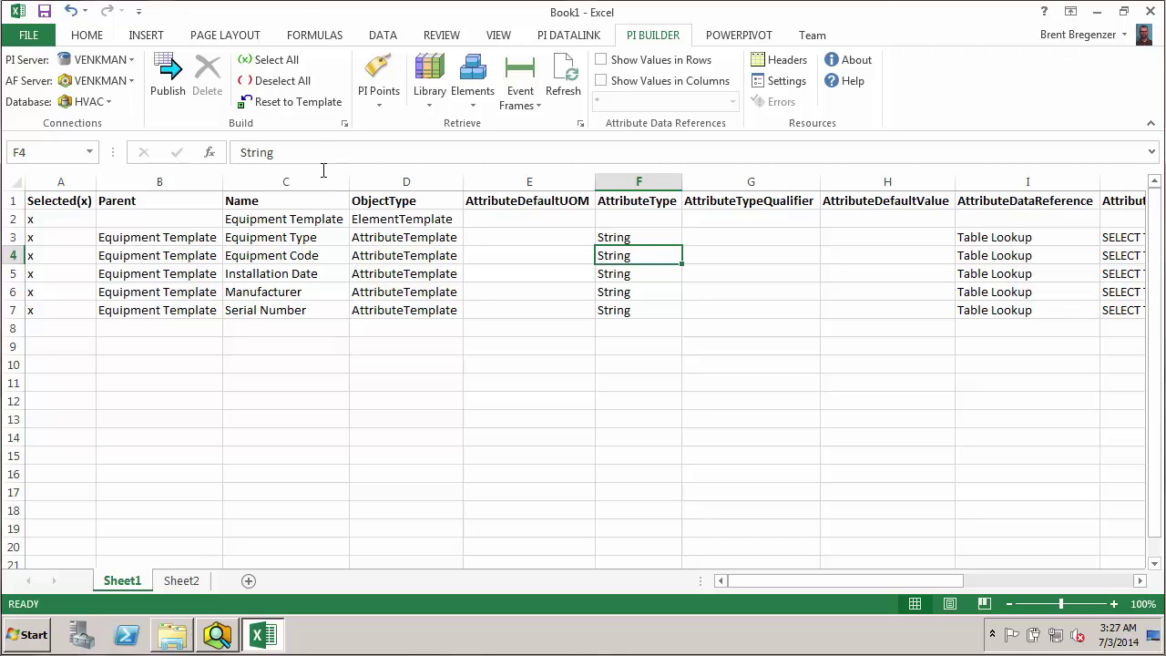
- Copy the Int32, DateTime, String, Int32 types from Sheet2 B3:B6 into F4:F7
{"action": "left_click", "coordinate": [181, 584]}
{"action": "left_click_drag", "start_coordinate": [148, 237], "coordinate": [150, 291]}
{"action": "key", "text": "ctrl+c"}
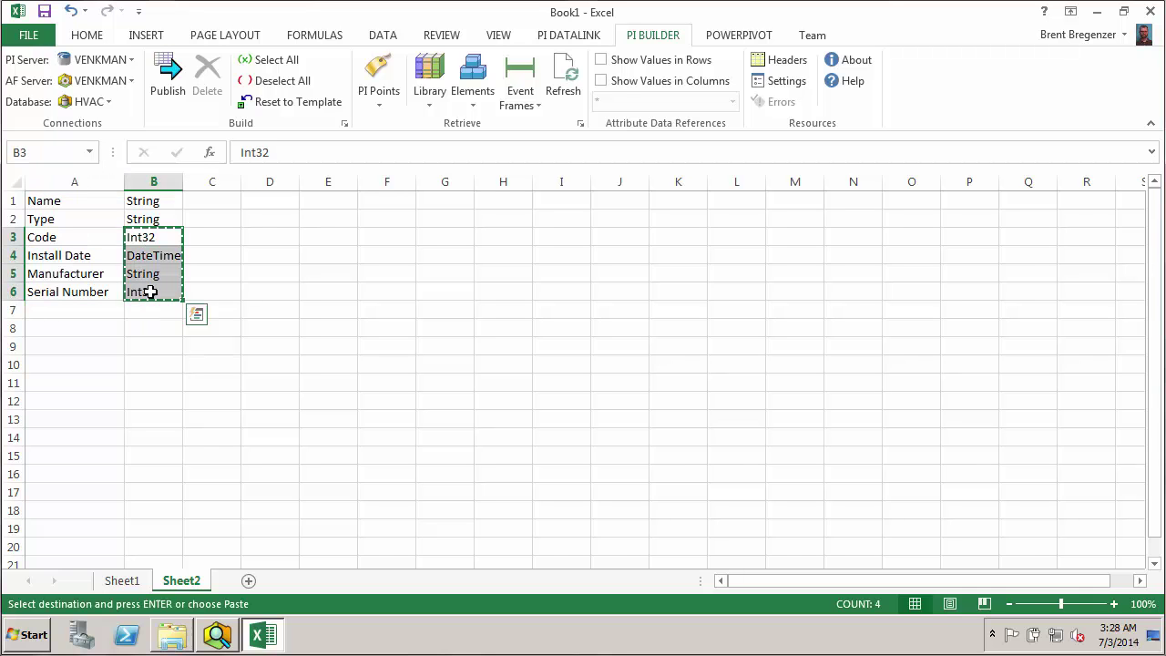
{"action": "left_click", "coordinate": [122, 580]}
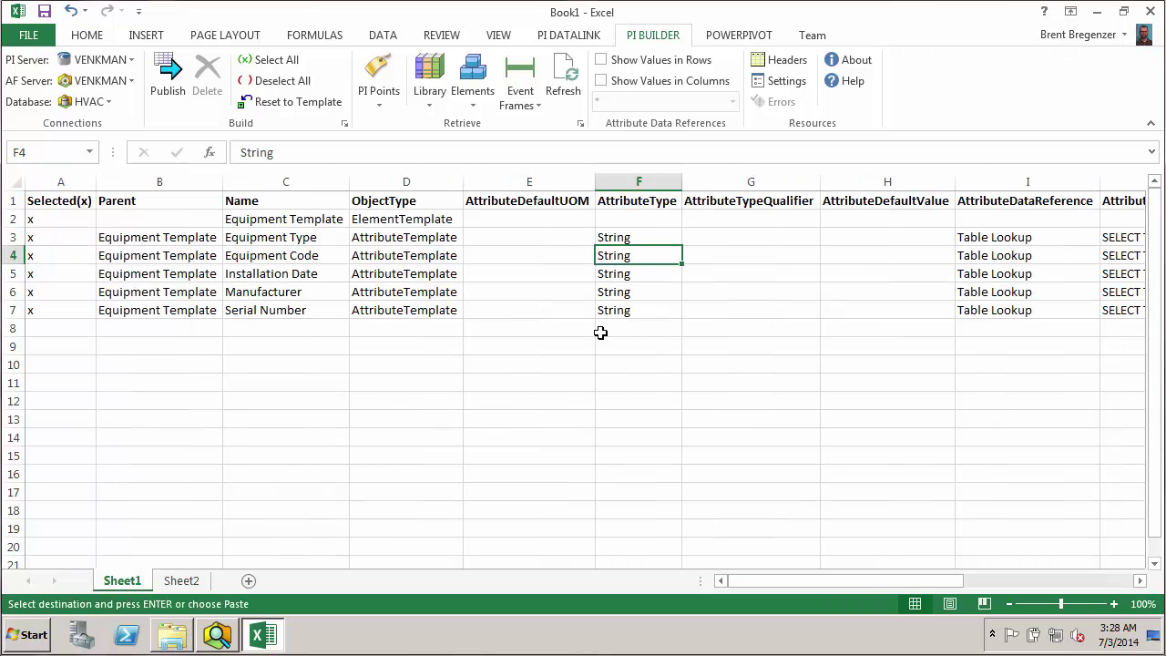
{"action": "key", "text": "ctrl+v"}
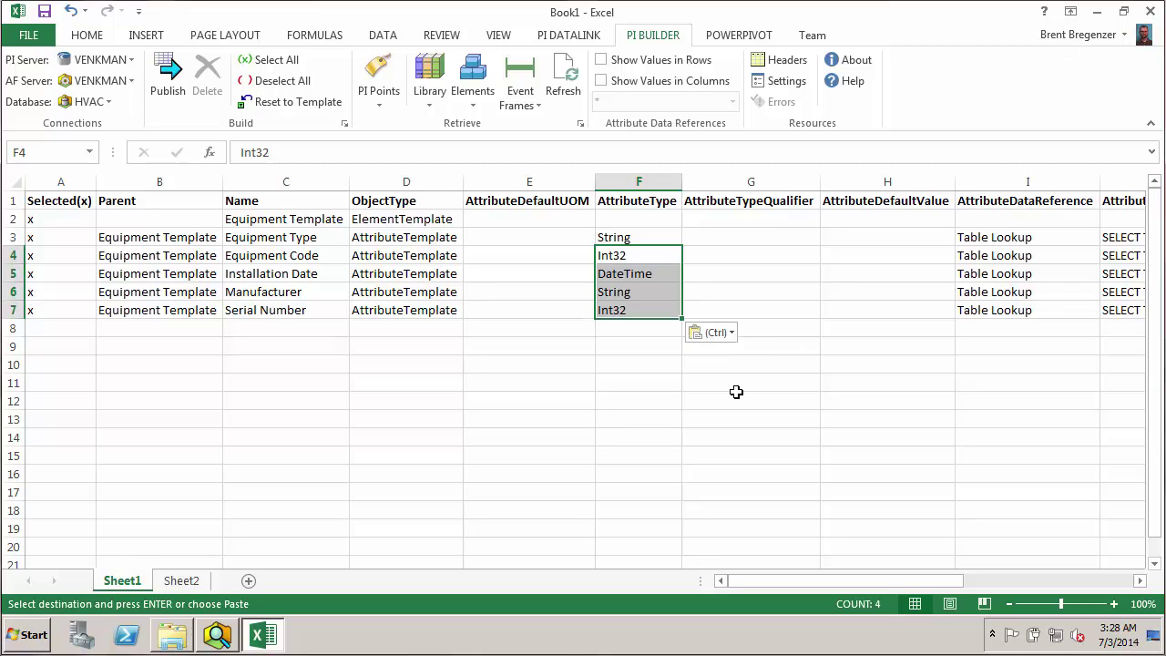
{"action": "key", "text": "Right"}
{"action": "key", "text": "Right"}
{"action": "key", "text": "Right"}
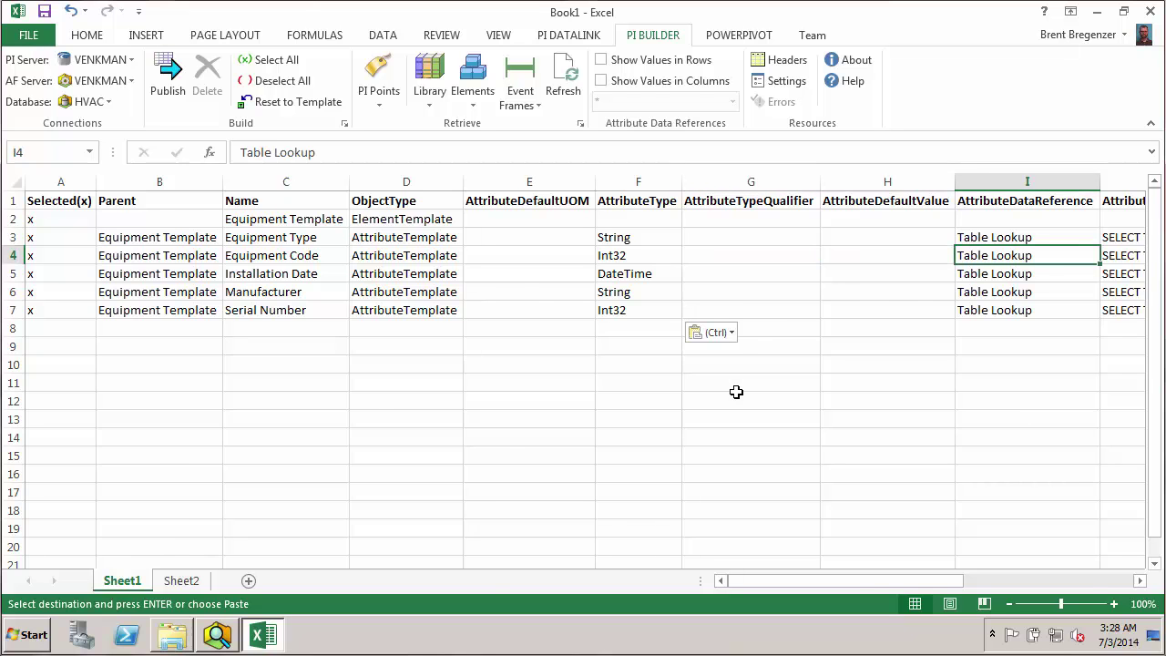
{"action": "key", "text": "Right"}
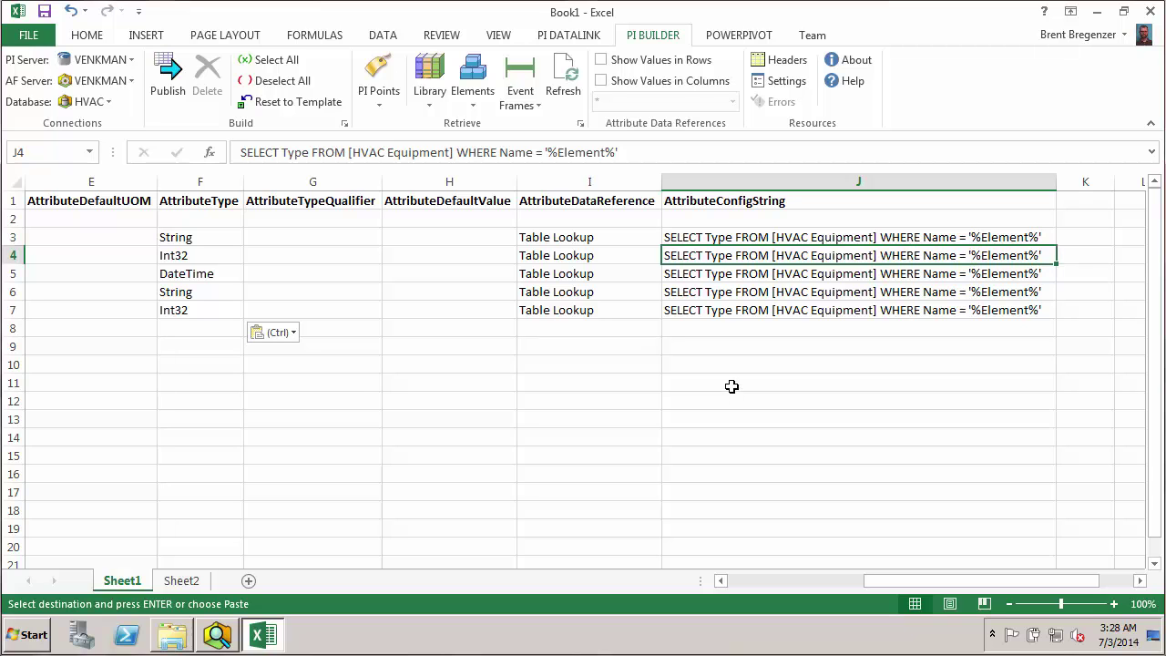
- Copy Code, Install Date, Manufacturer and Serial Number from Sheet2 A3:A6 into Sheet1 K4:K7
{"action": "left_click", "coordinate": [718, 291]}
{"action": "left_click", "coordinate": [715, 259]}
{"action": "left_click", "coordinate": [187, 583]}
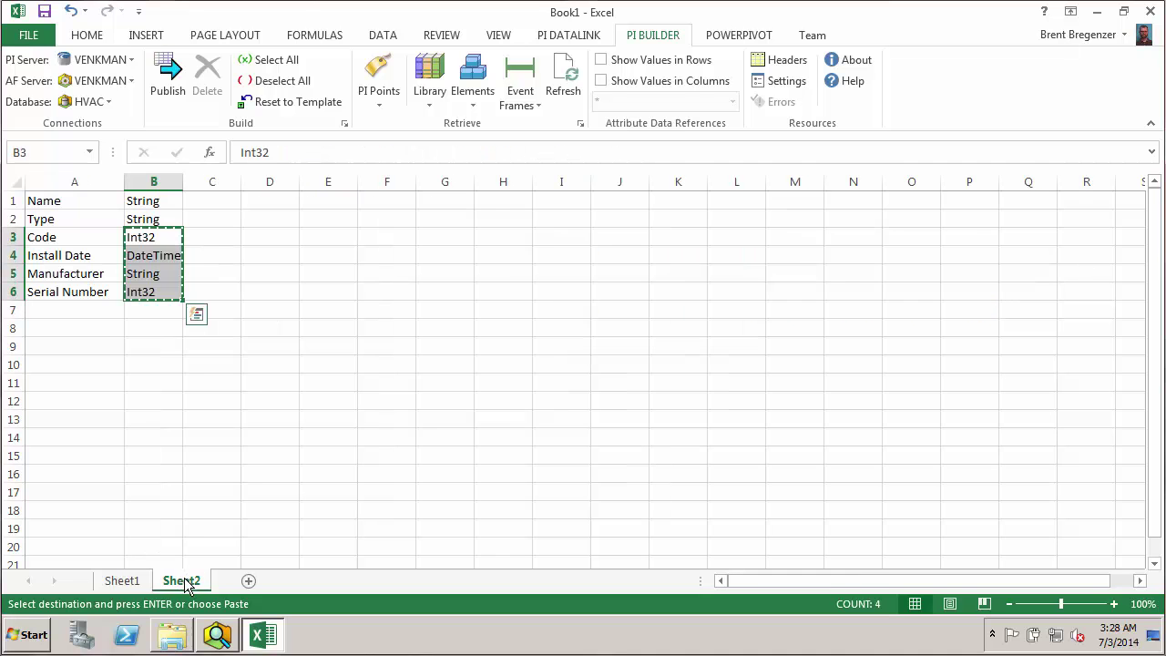
{"action": "left_click", "coordinate": [55, 236]}
{"action": "left_click_drag", "start_coordinate": [54, 236], "coordinate": [58, 286]}
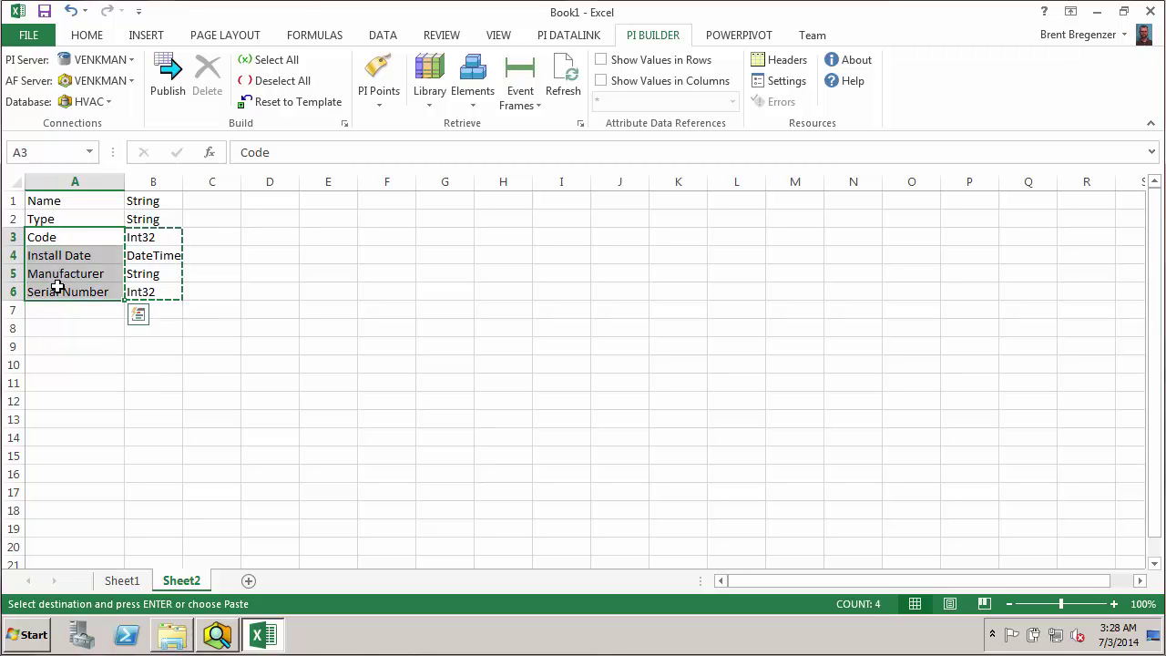
{"action": "key", "text": "ctrl+c"}
{"action": "left_click", "coordinate": [122, 582]}
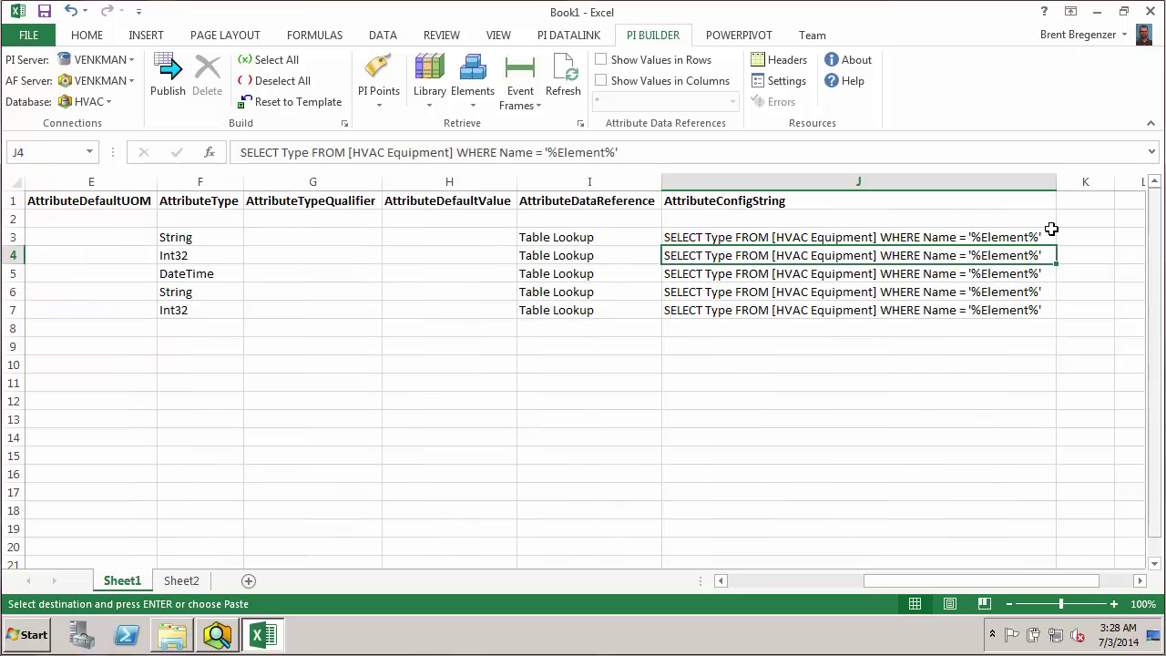
{"action": "left_click", "coordinate": [1065, 256]}
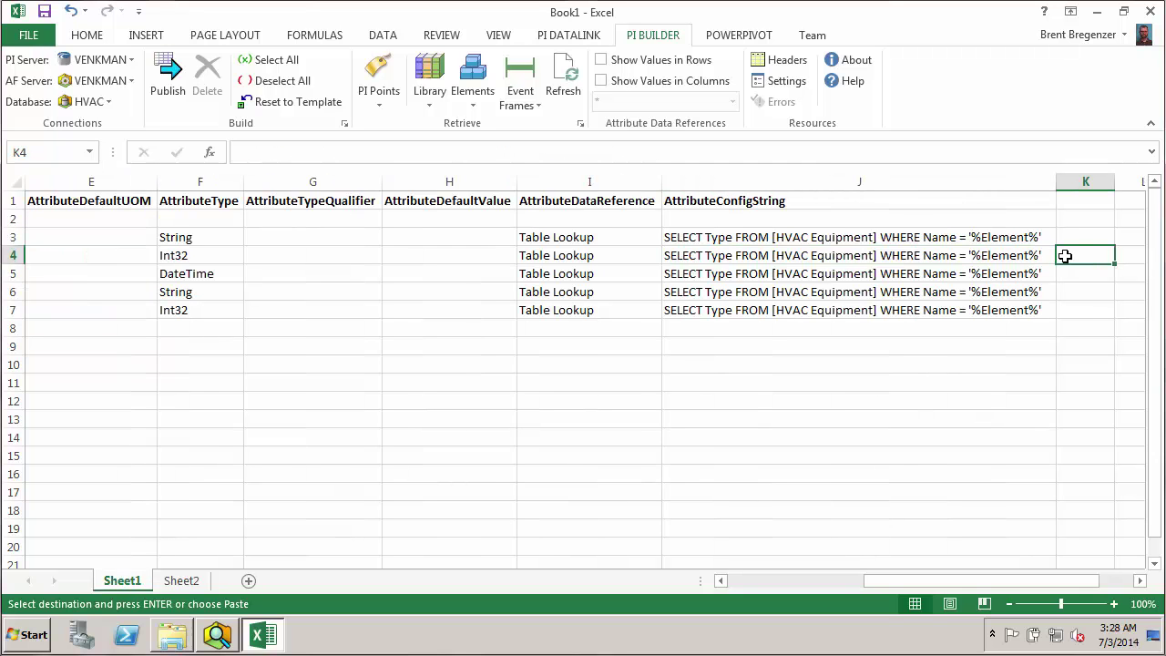
{"action": "key", "text": "ctrl+v"}
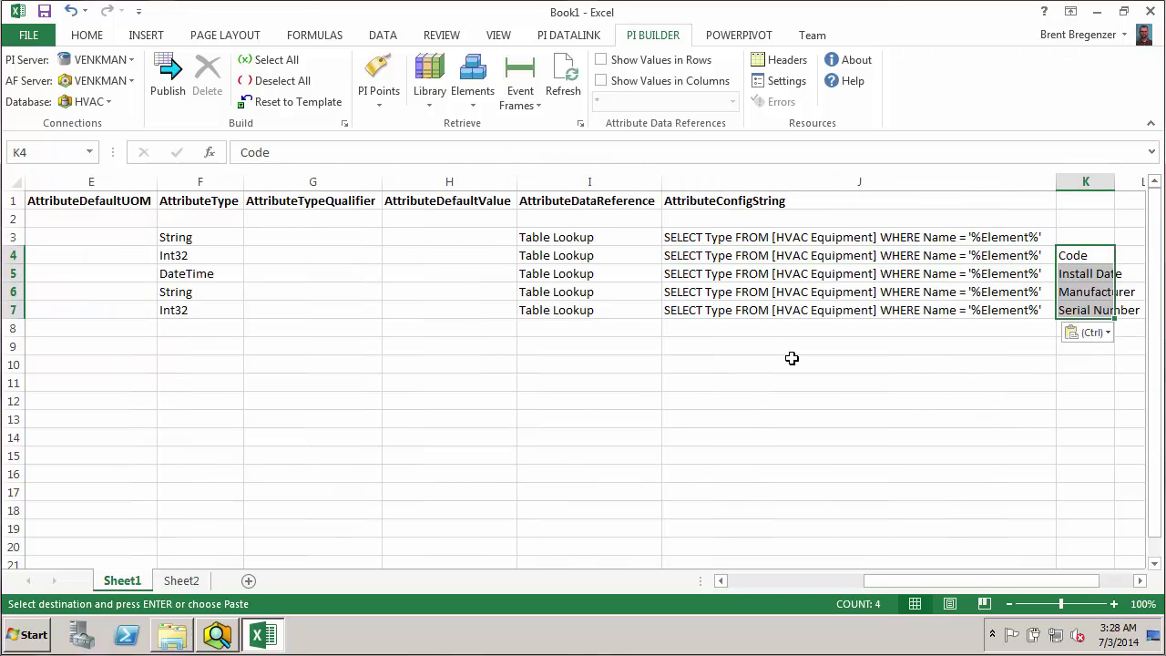
- Change the J4 and J5 queries to select Code and Install Date instead of Type
{"action": "double_click", "coordinate": [719, 257]}
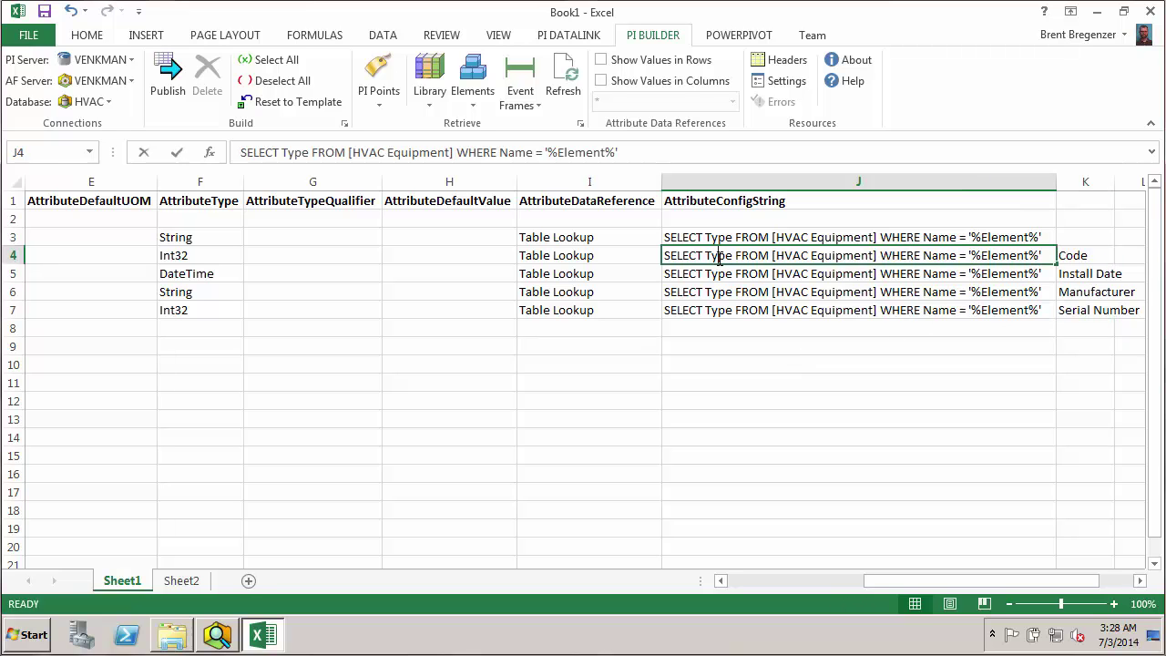
{"action": "left_click_drag", "start_coordinate": [721, 257], "coordinate": [708, 260]}
{"action": "type", "text": "Code"}
{"action": "key", "text": "Return"}
{"action": "key", "text": "F2"}
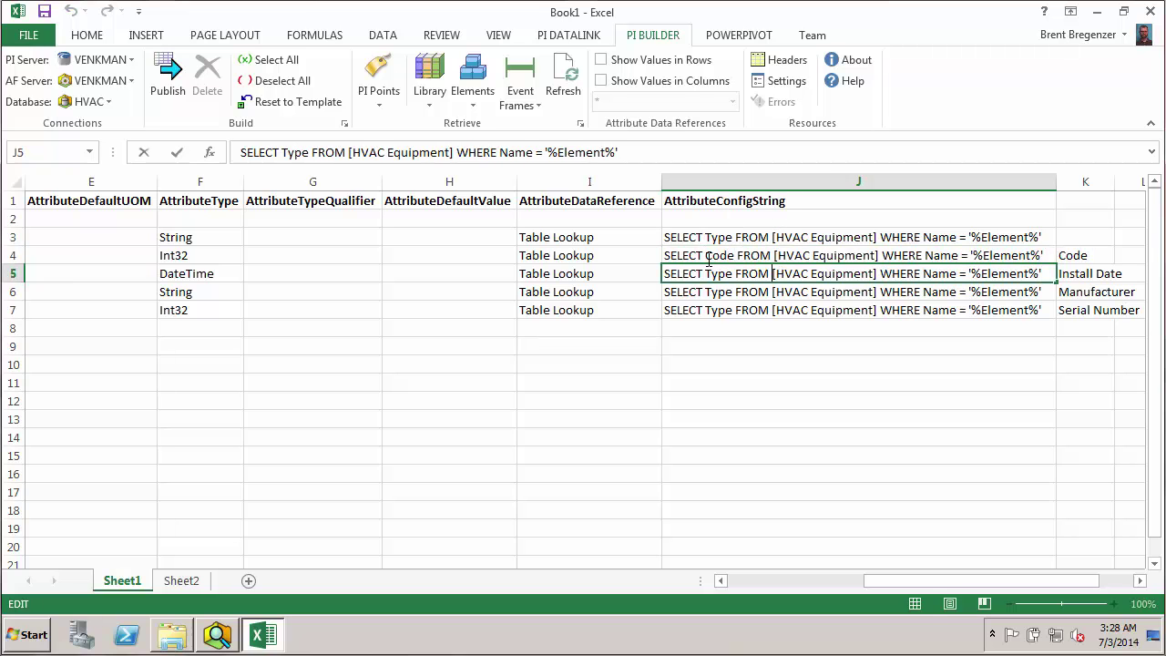
{"action": "double_click", "coordinate": [709, 262]}
{"action": "type", "text": "Install Date"}
{"action": "key", "text": "Return"}
- Change the J6 and J7 queries to select Manufacturer and Serial Number instead of Type
{"action": "key", "text": "F2"}
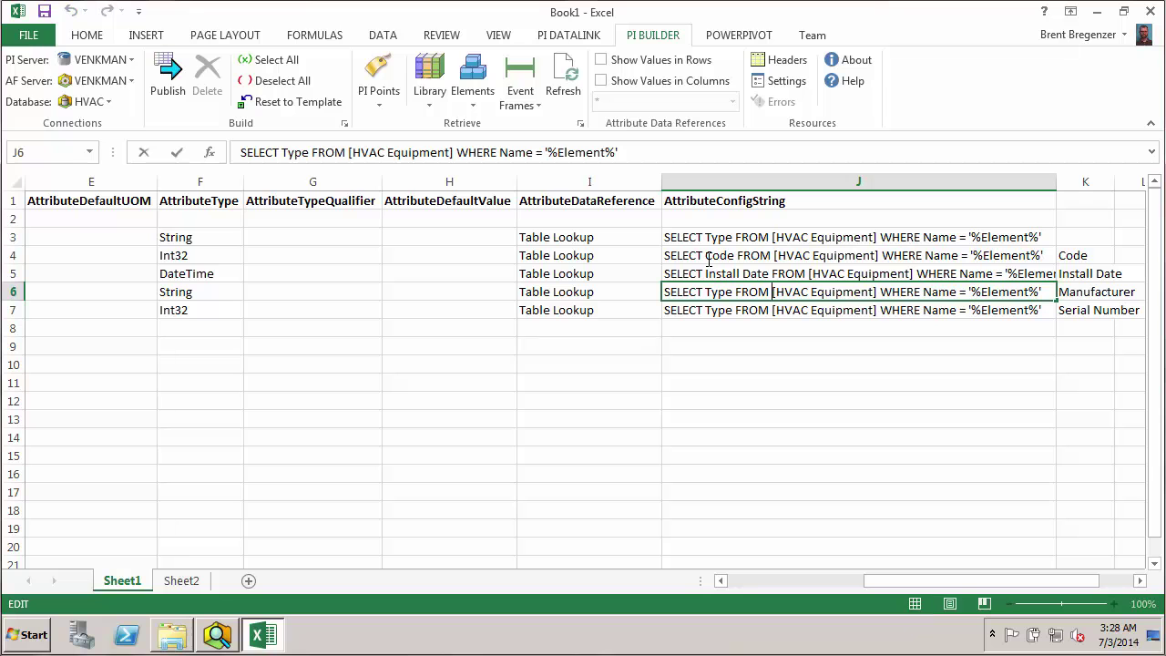
{"action": "key", "text": "ctrl+shift+Left"}
{"action": "type", "text": "Manufacturer"}
{"action": "key", "text": "Return"}
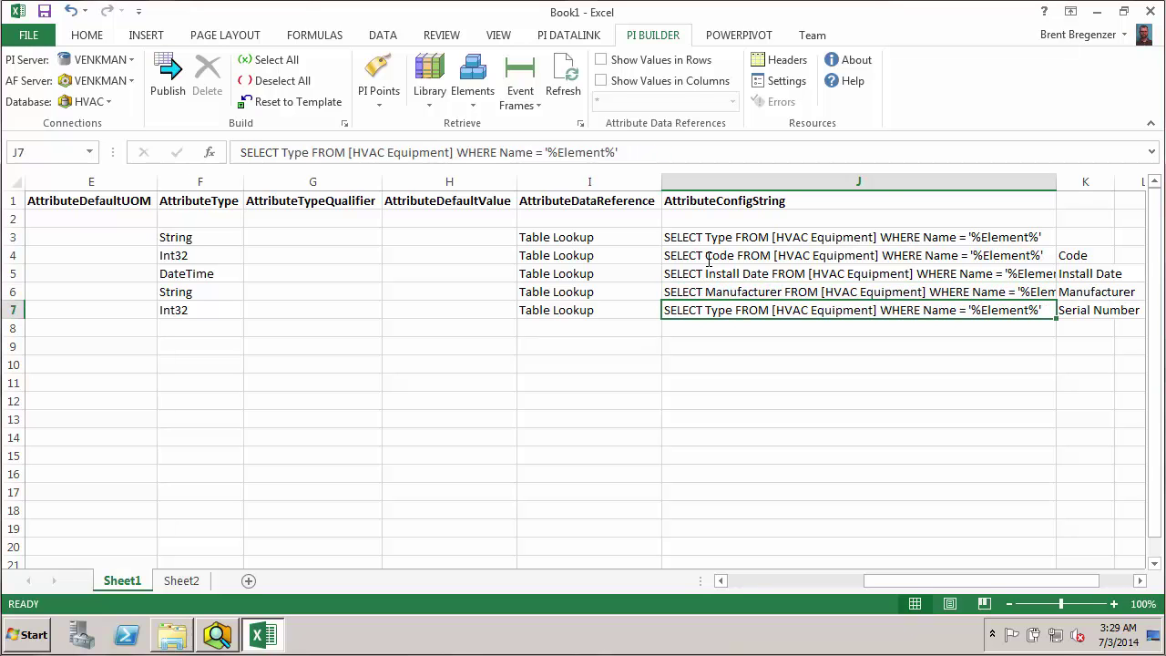
{"action": "key", "text": "F2"}
{"action": "key", "text": "ctrl+Left"}
{"action": "key", "text": "ctrl+shift+Left"}
{"action": "type", "text": "Serial Number"}
{"action": "key", "text": "Return"}
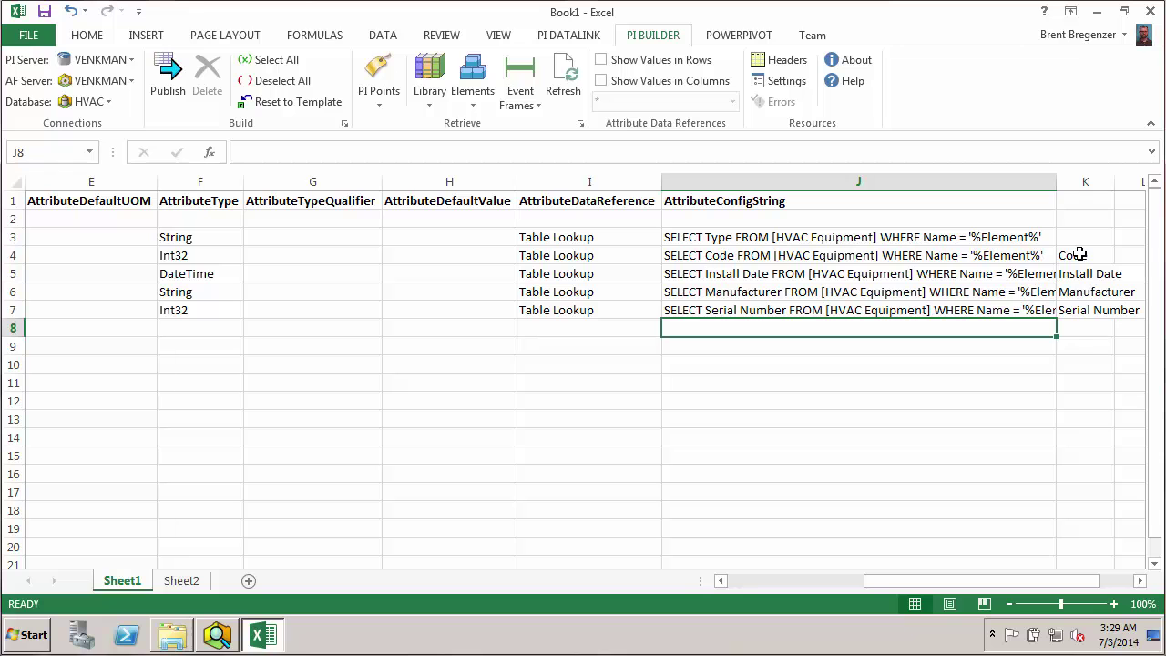
- Clear the helper names from K4:K7, autofit column J, and review the queries in J3–J7
{"action": "left_click_drag", "start_coordinate": [1079, 256], "coordinate": [1064, 325]}
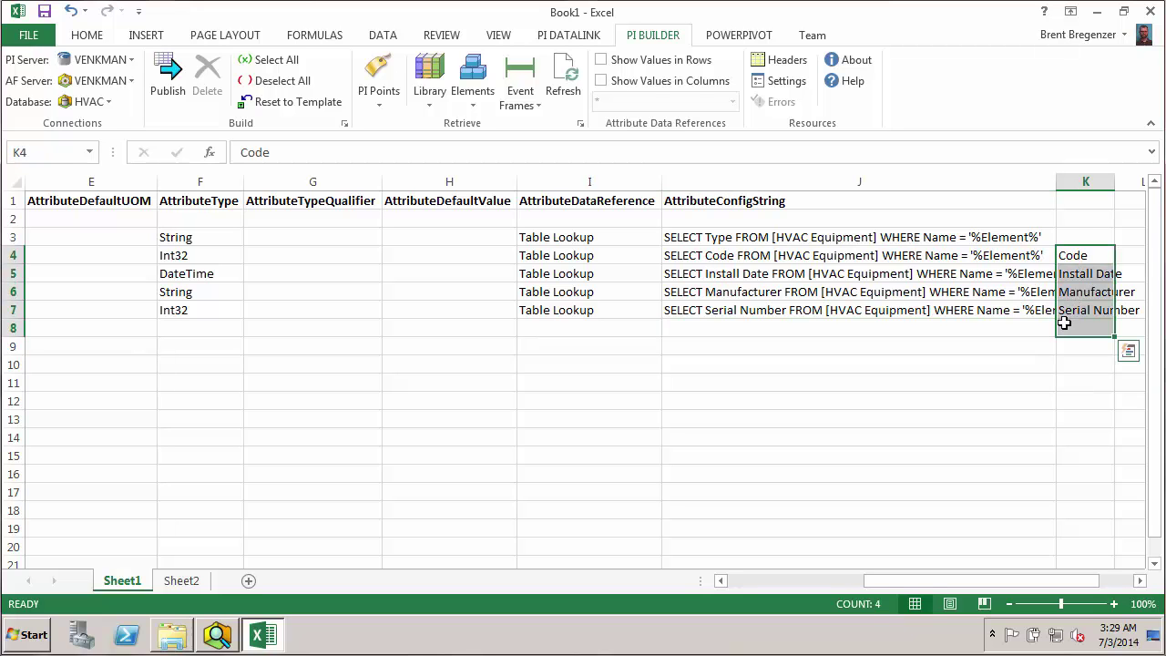
{"action": "key", "text": "Delete"}
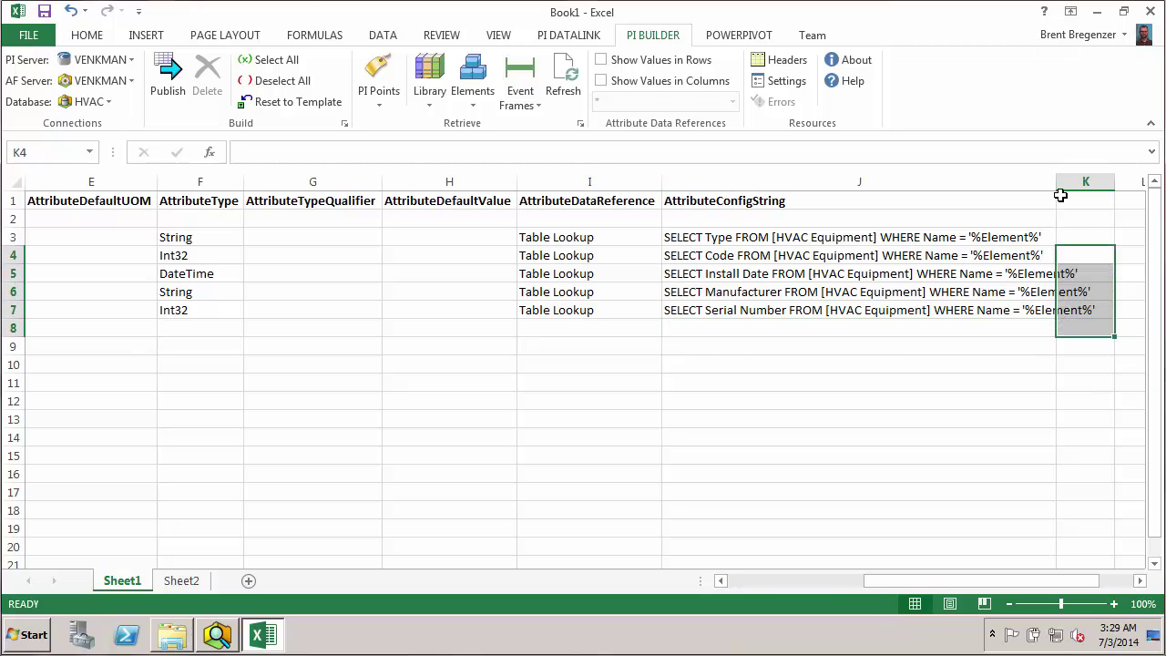
{"action": "double_click", "coordinate": [1057, 187]}
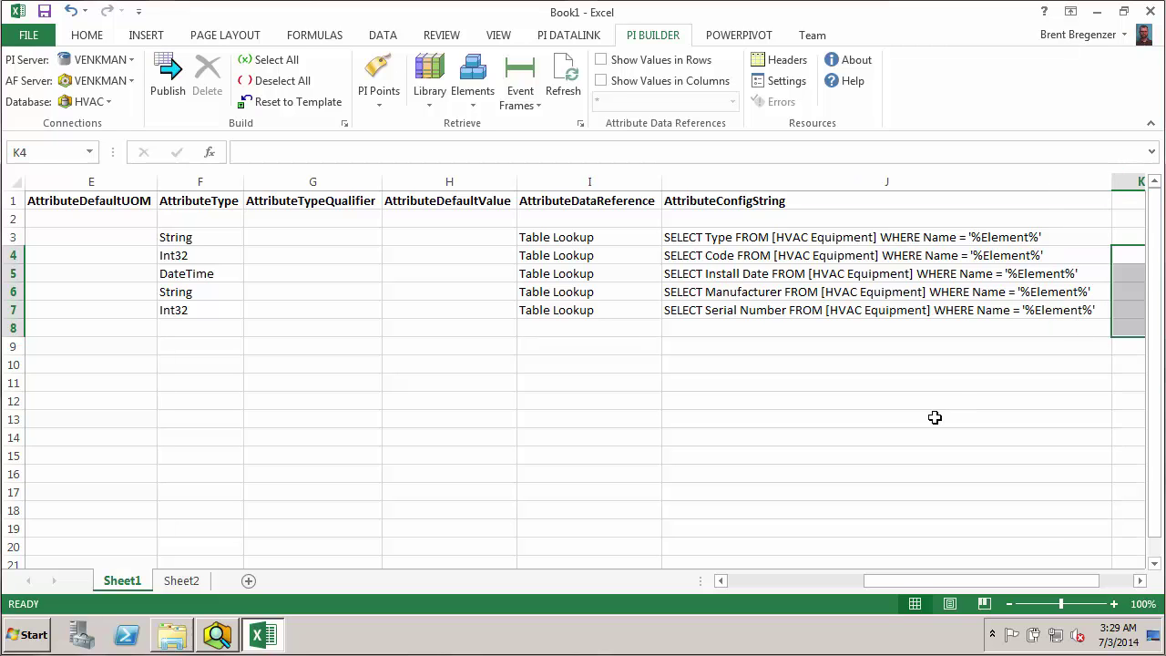
{"action": "left_click", "coordinate": [691, 237]}
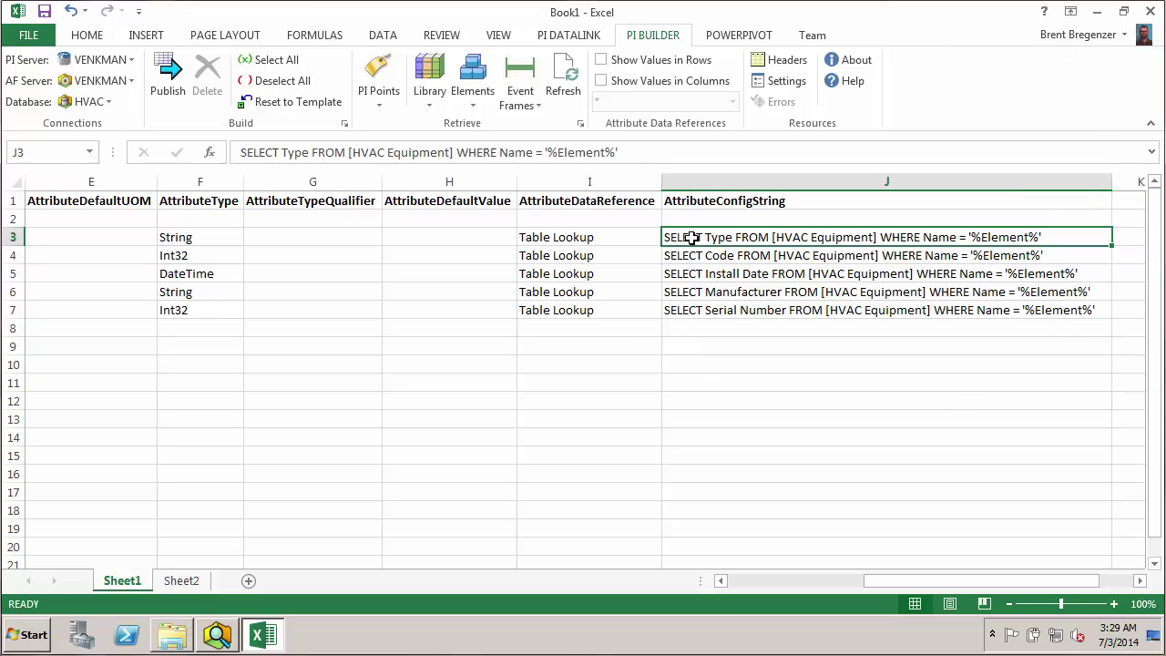
{"action": "left_click", "coordinate": [718, 256]}
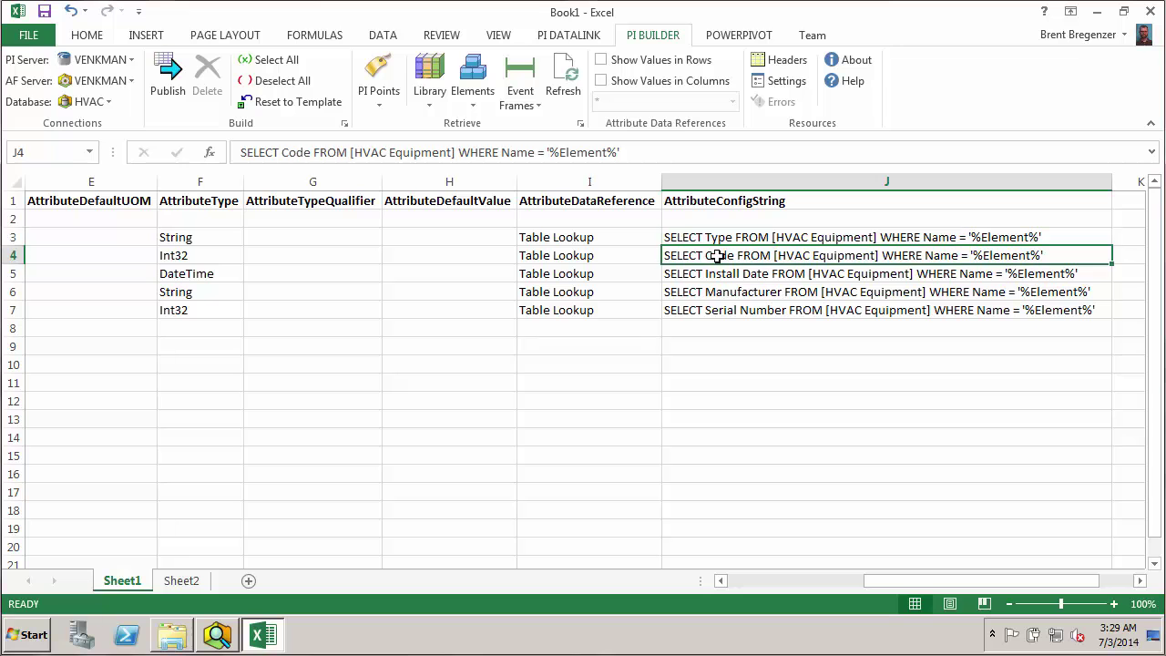
{"action": "left_click", "coordinate": [719, 273]}
{"action": "left_click", "coordinate": [711, 294]}
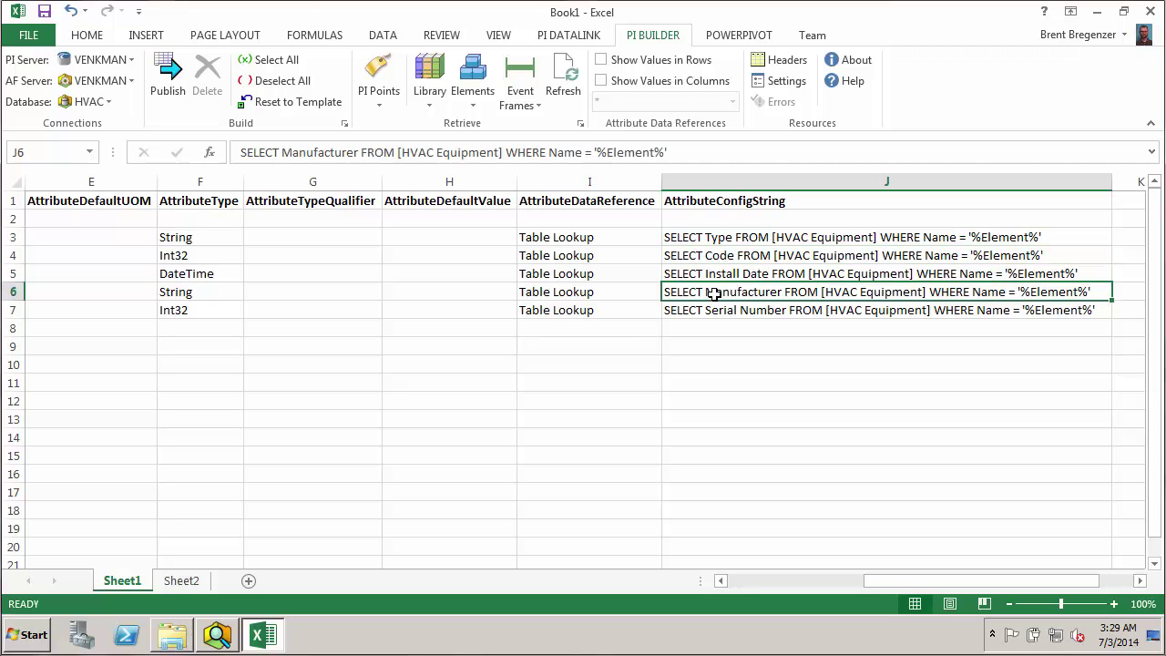
{"action": "left_click", "coordinate": [717, 311]}
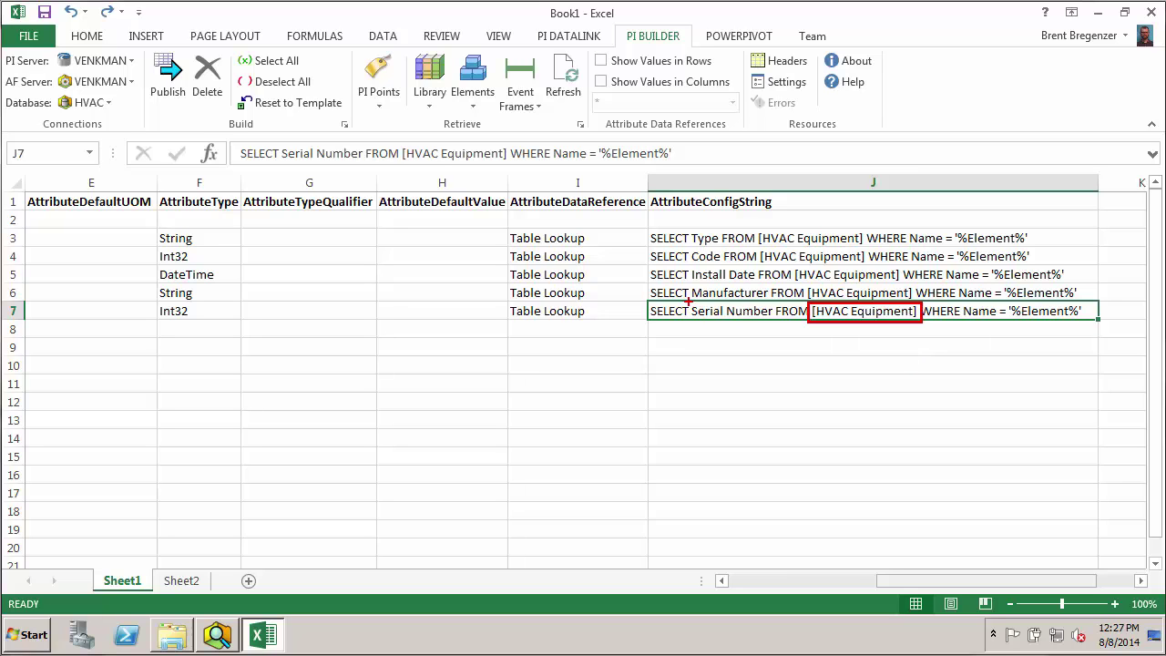
- Wrap Serial Number in J7 and Install Date in J5 in square brackets within their queries
{"action": "left_click_drag", "start_coordinate": [688, 303], "coordinate": [776, 319]}
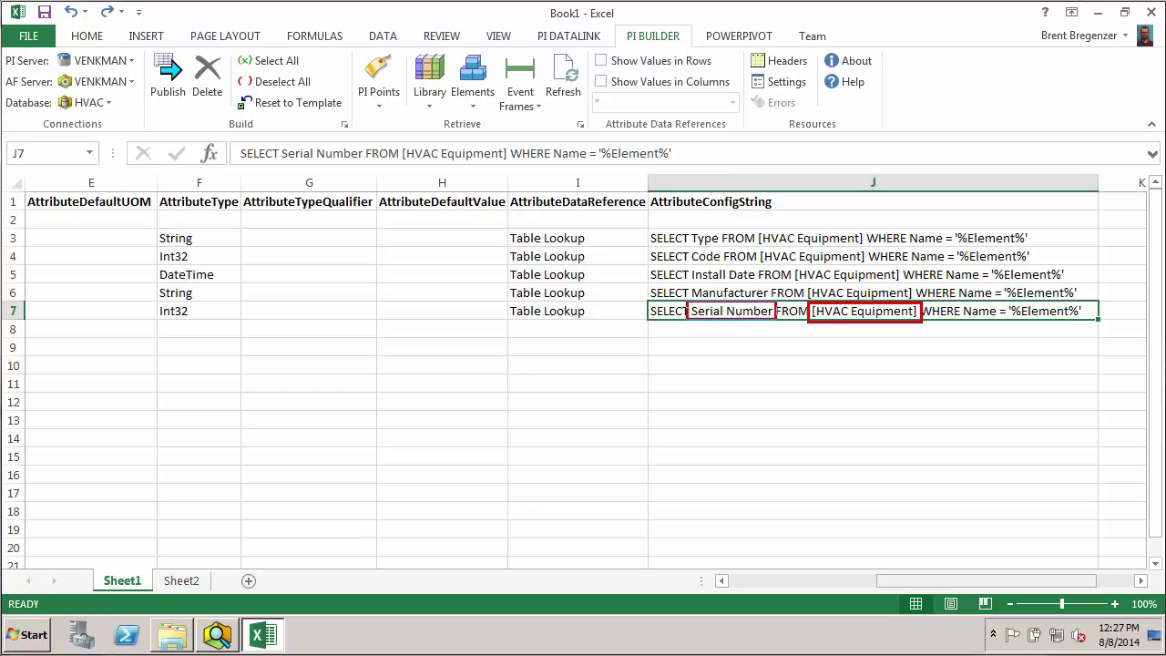
{"action": "left_click_drag", "start_coordinate": [686, 266], "coordinate": [766, 284]}
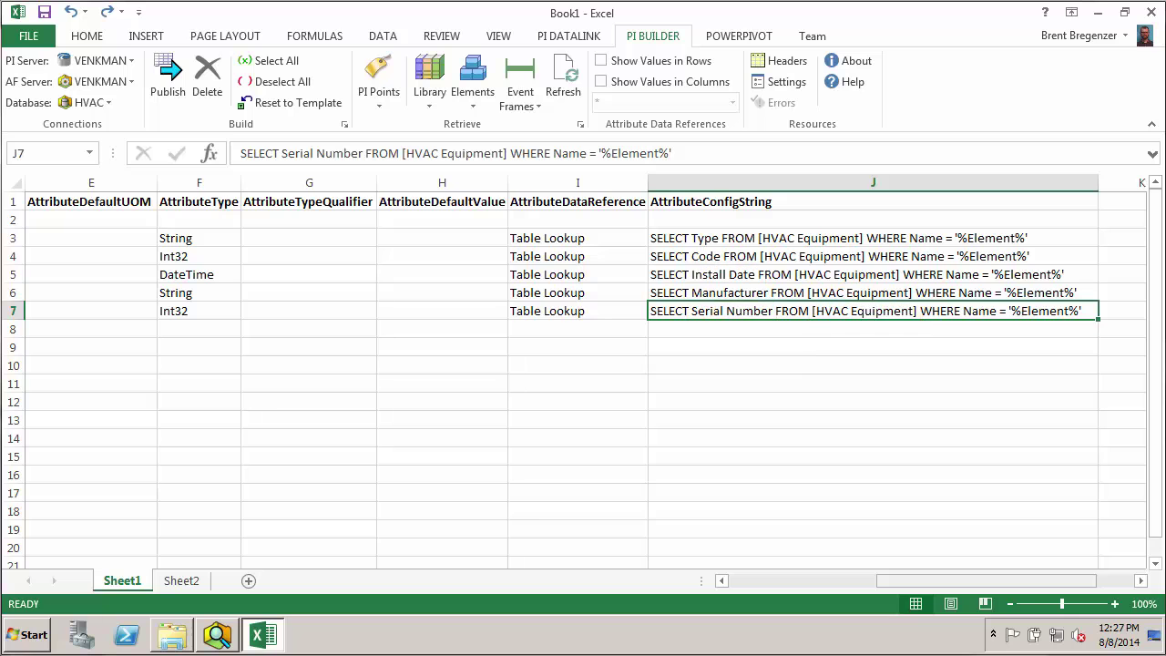
{"action": "double_click", "coordinate": [691, 311]}
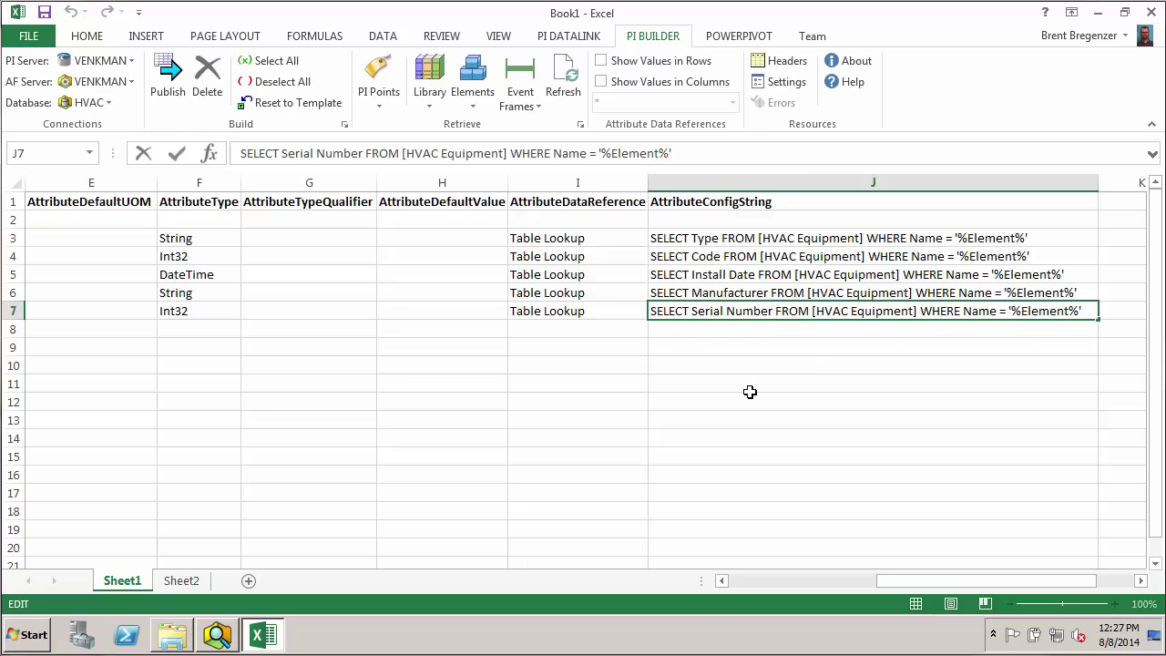
{"action": "type", "text": "["}
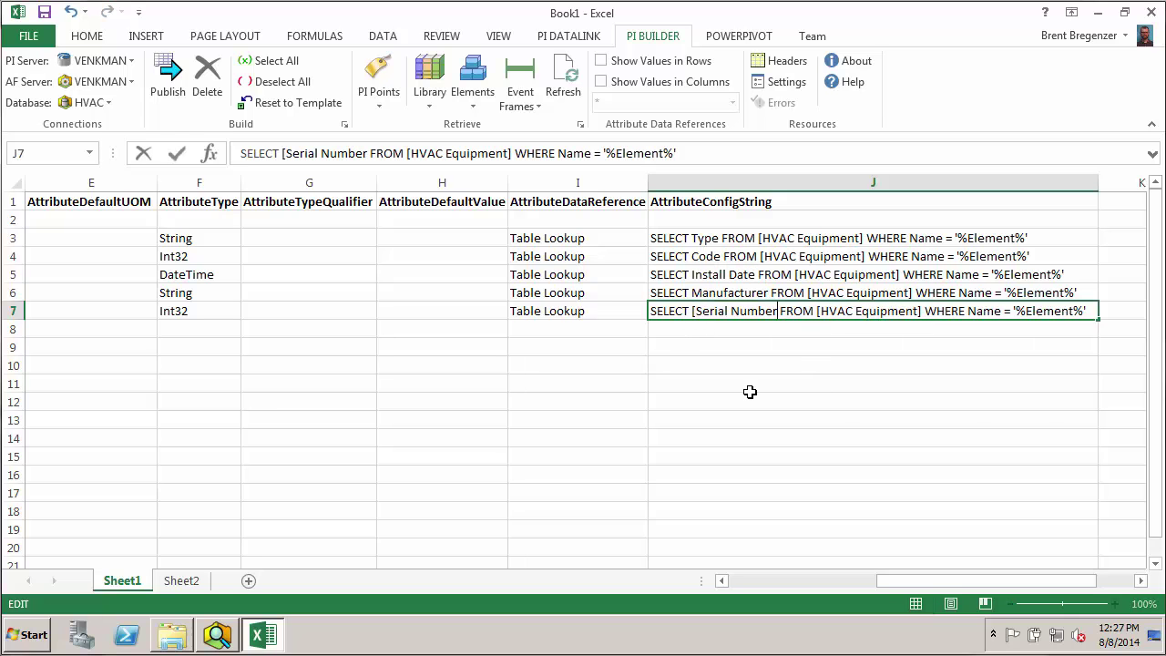
{"action": "type", "text": "]"}
{"action": "key", "text": "Return"}
{"action": "key", "text": "Up"}
{"action": "key", "text": "Up"}
{"action": "key", "text": "Up"}
{"action": "key", "text": "F2"}
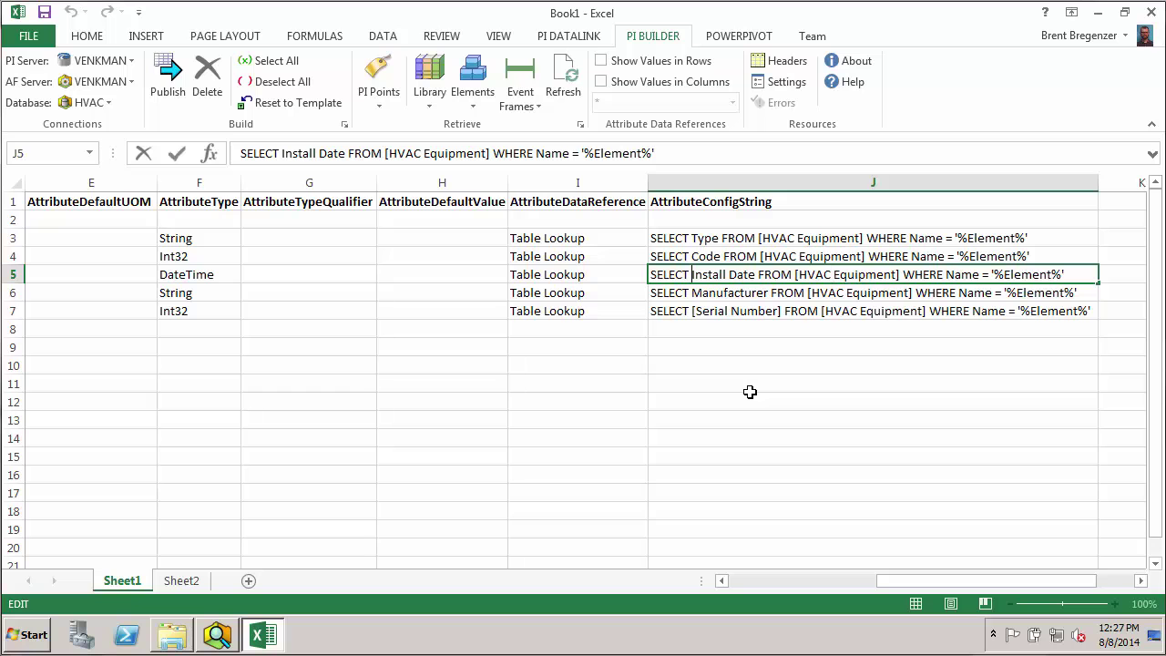
{"action": "type", "text": "["}
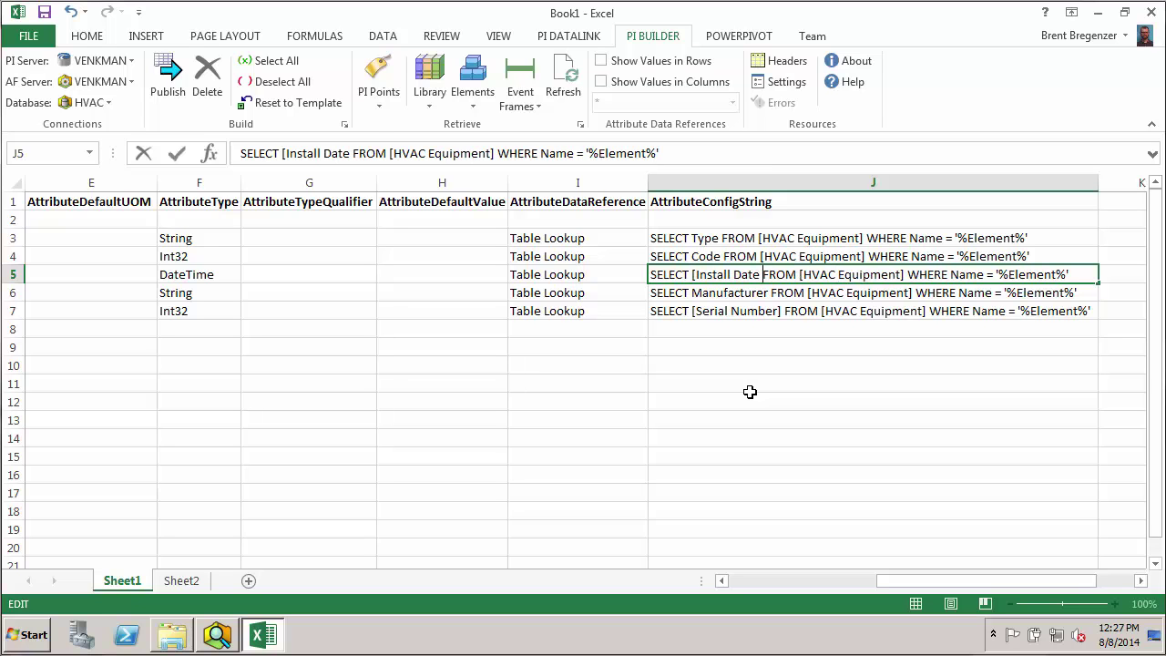
{"action": "type", "text": "]"}
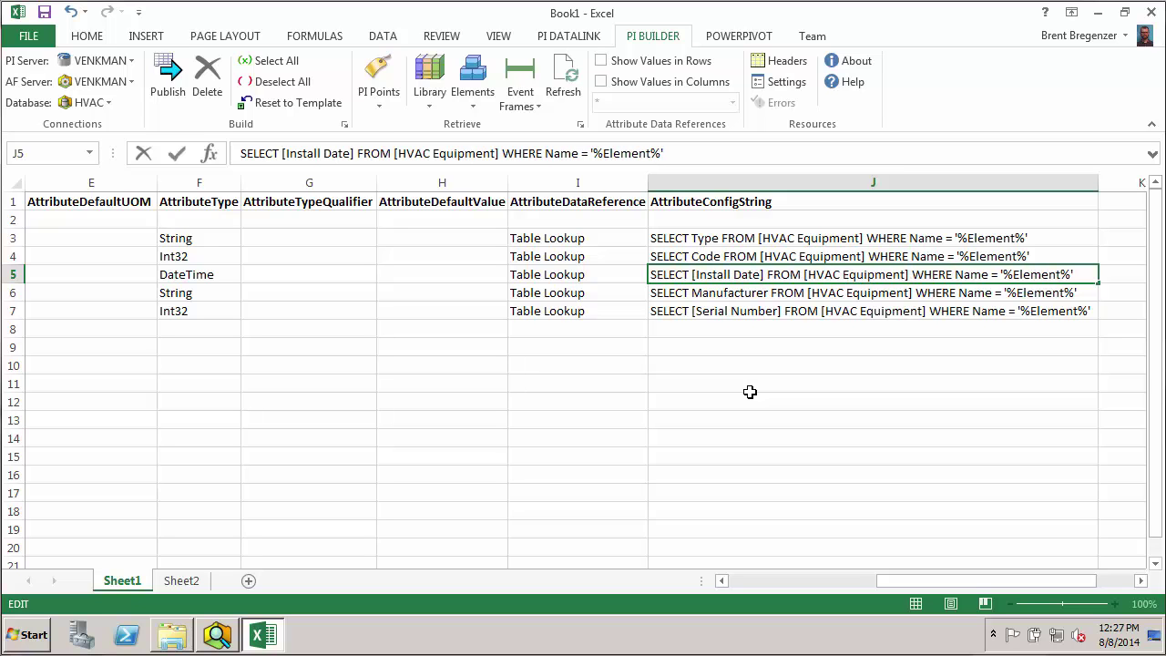
{"action": "key", "text": "Return"}
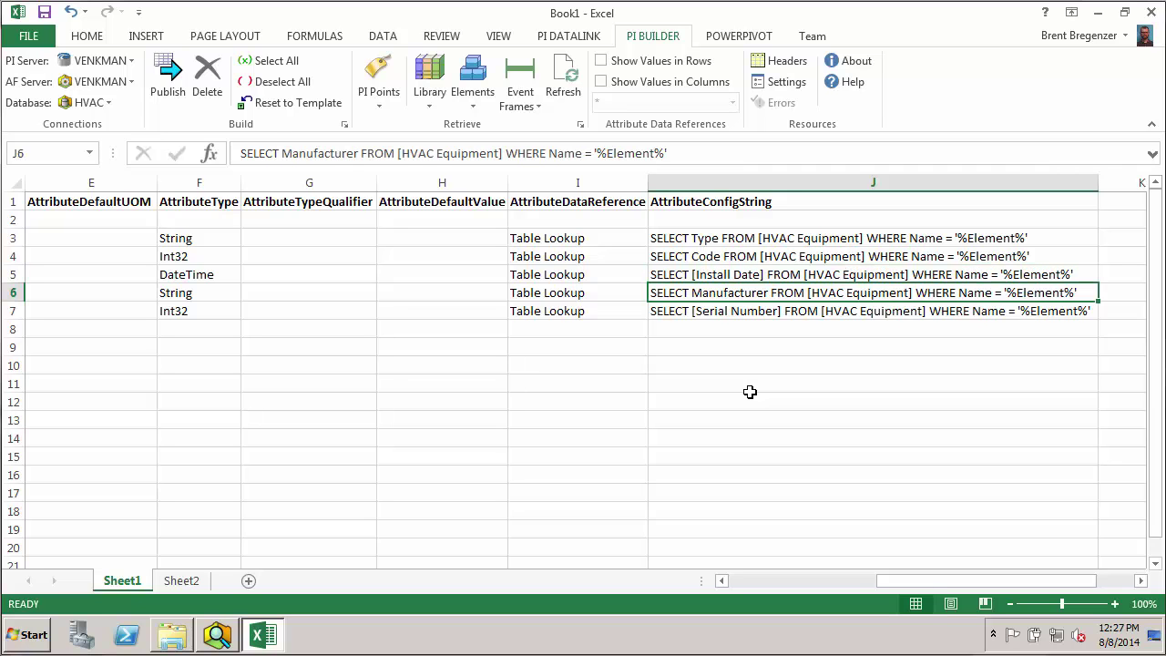
{"action": "key", "text": "Down"}
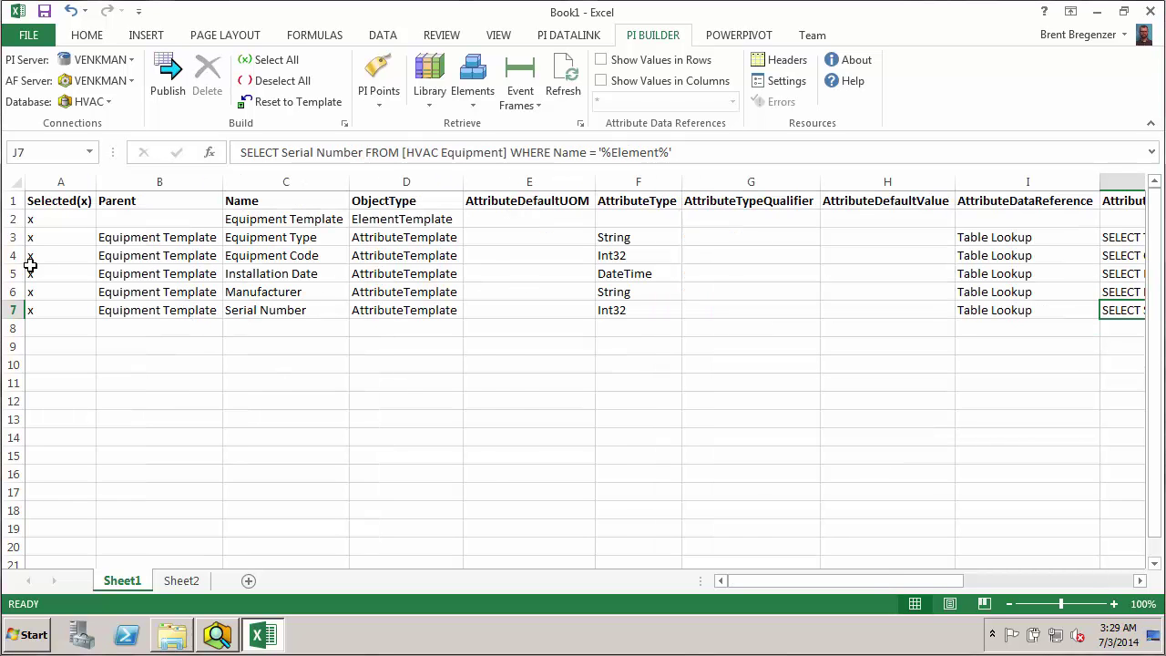
- Delete the x marks from A2:A3, leaving only the four attribute rows 4–7 marked
{"action": "left_click_drag", "start_coordinate": [3, 255], "coordinate": [4, 310]}
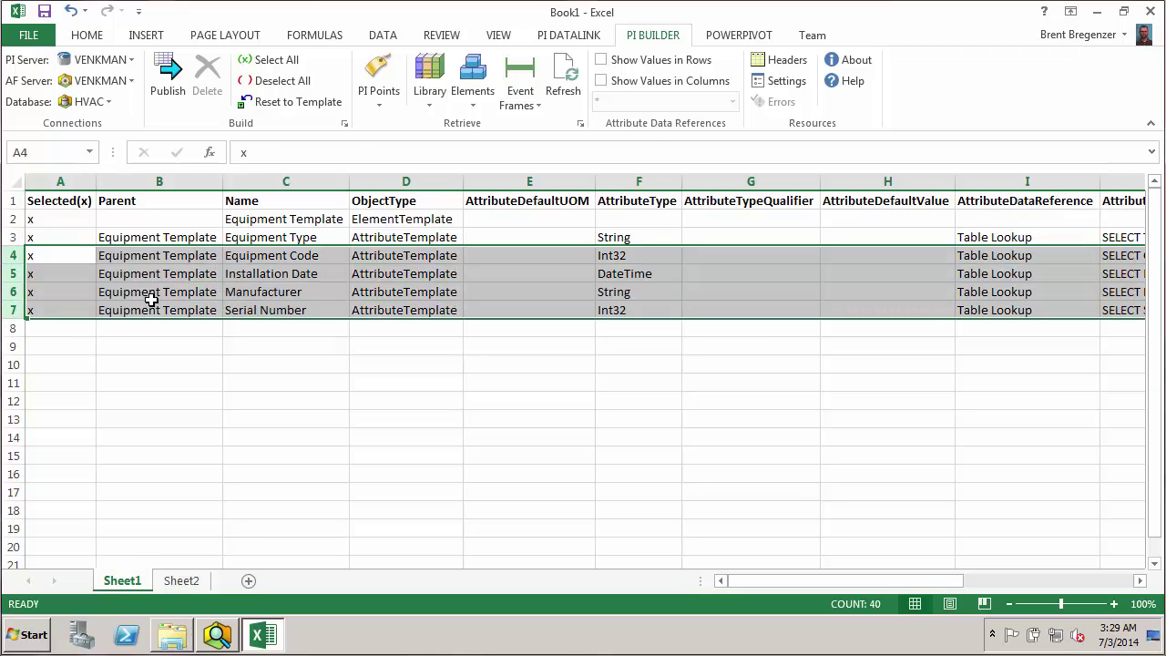
{"action": "left_click", "coordinate": [52, 221]}
{"action": "left_click_drag", "start_coordinate": [52, 222], "coordinate": [51, 233]}
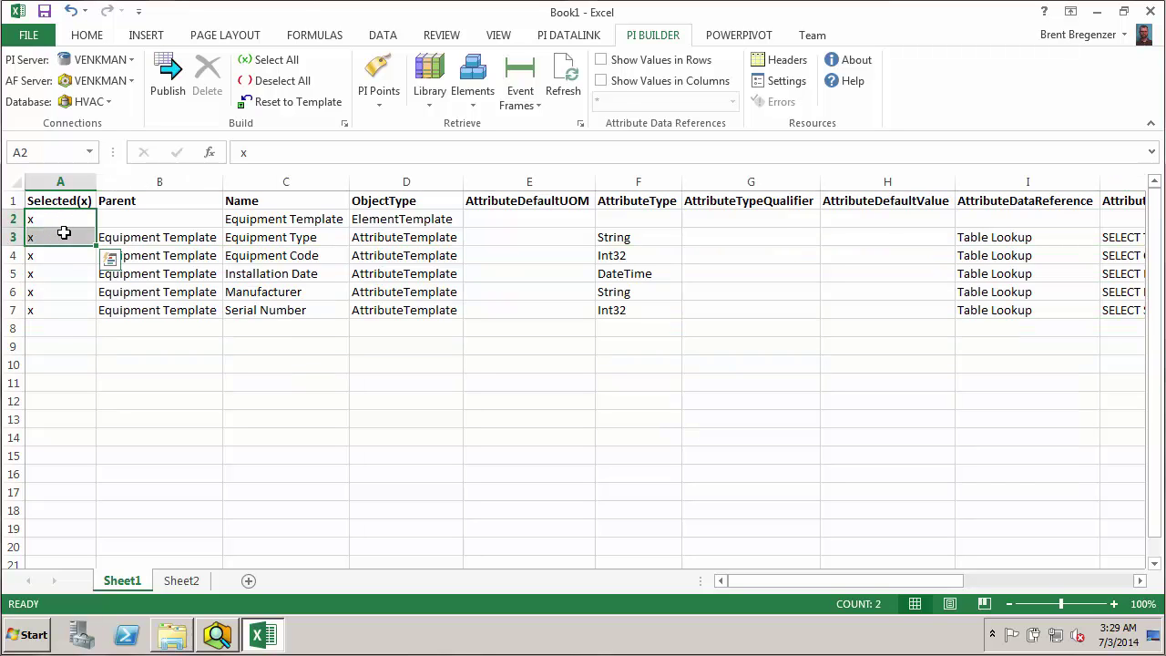
{"action": "key", "text": "Delete"}
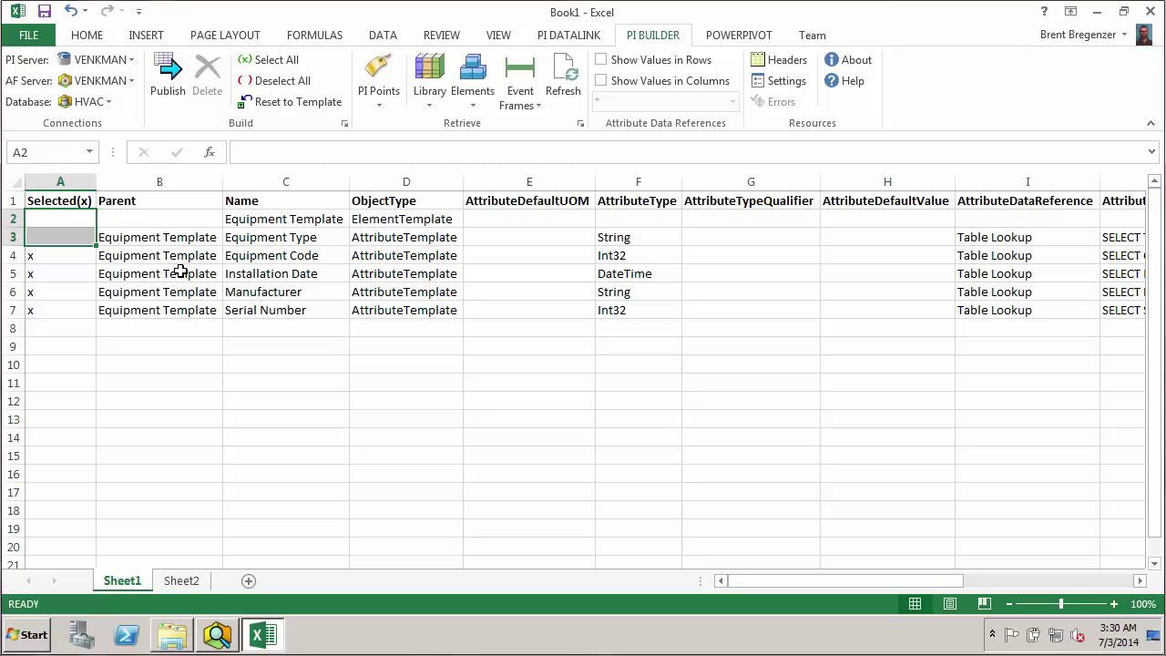
- Publish the four marked attribute templates and review the Publish Selected Objects log
{"action": "left_click", "coordinate": [169, 75]}
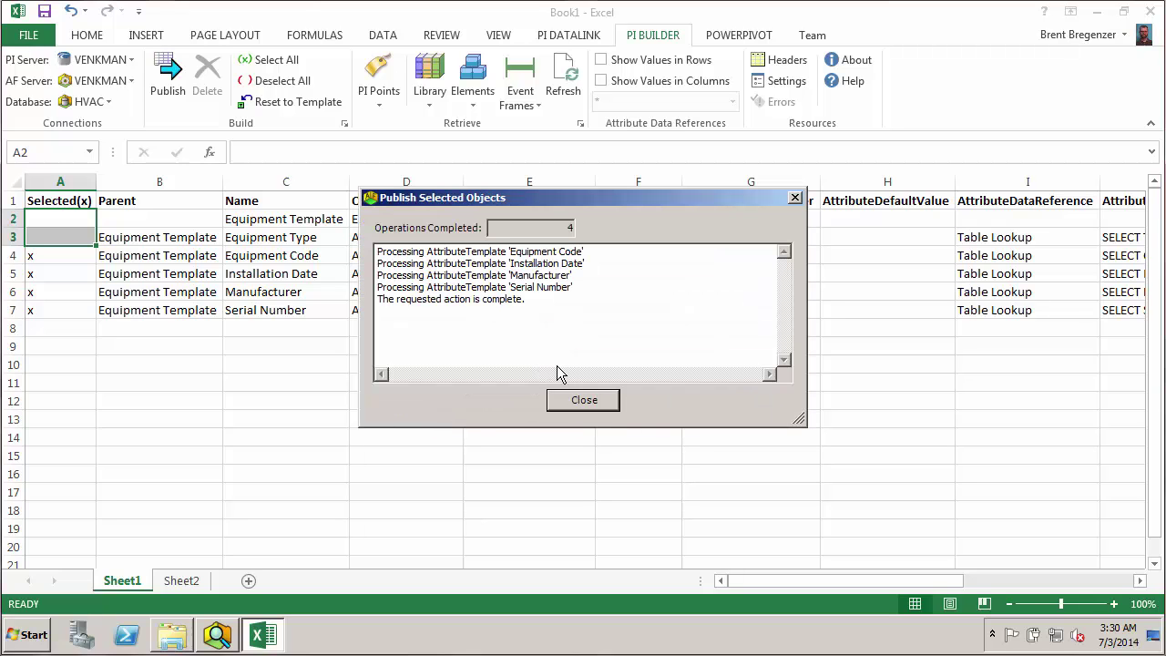
{"action": "left_click", "coordinate": [470, 256]}
{"action": "mouse_move", "coordinate": [365, 242]}
{"action": "left_mouse_down"}
{"action": "mouse_move", "coordinate": [516, 310]}
{"action": "mouse_move", "coordinate": [587, 303]}
{"action": "left_mouse_up"}
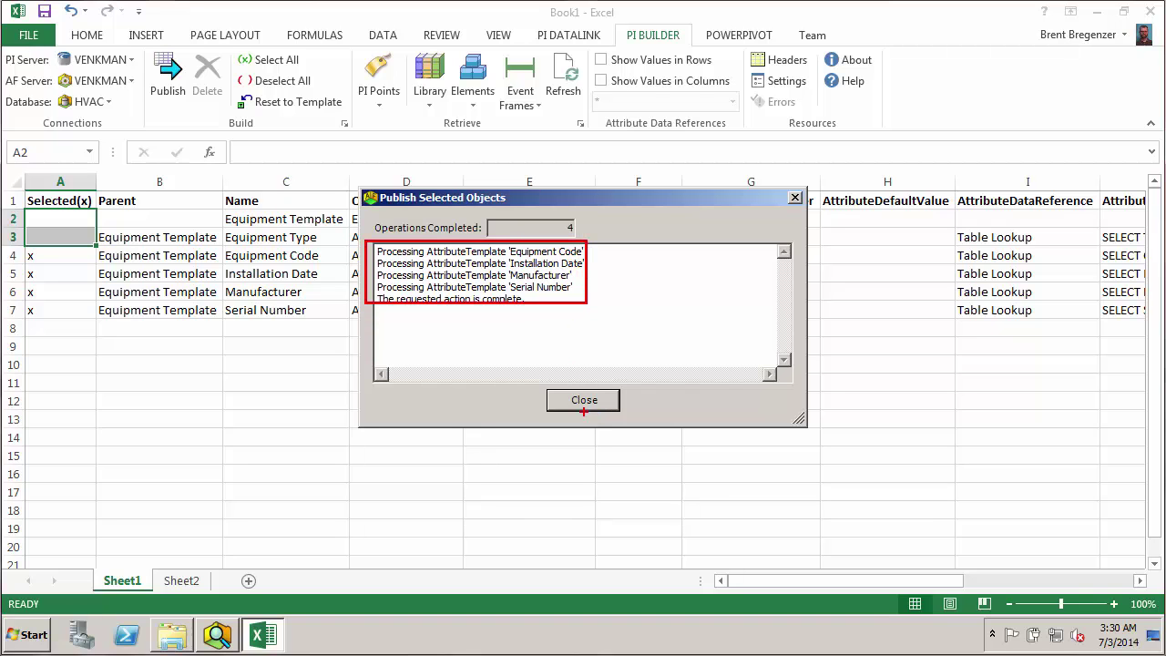
{"action": "key", "text": "Escape"}
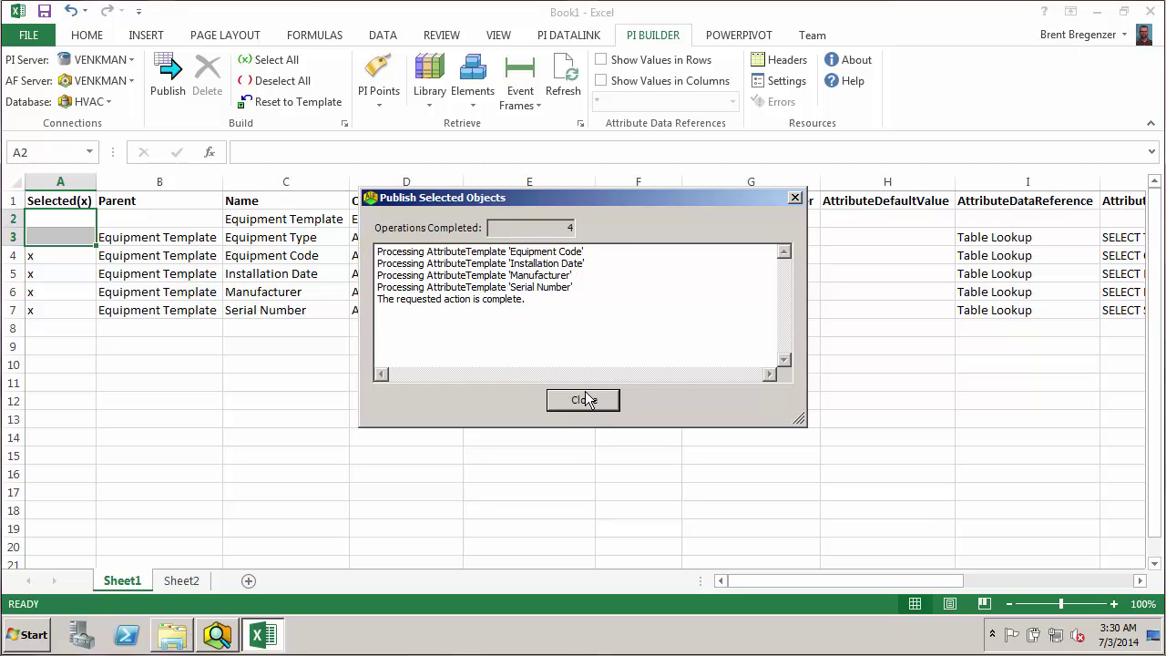
- Close the publish results and refresh the Equipment Template in PI System Explorer
{"action": "left_click", "coordinate": [585, 399]}
{"action": "left_click", "coordinate": [219, 636]}
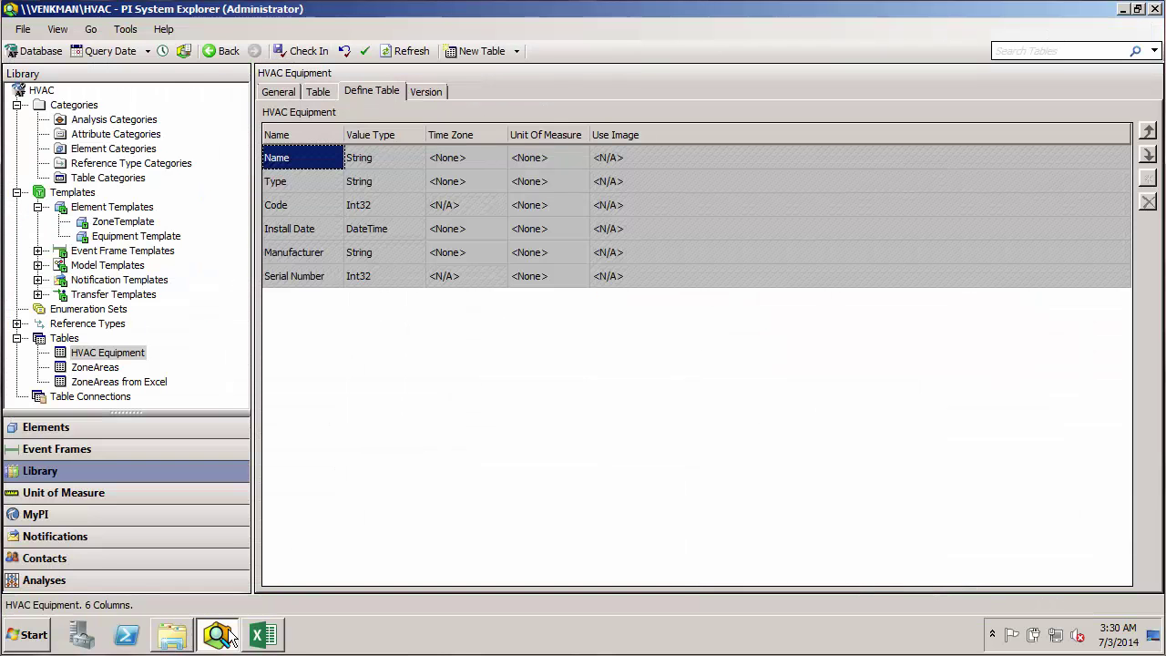
{"action": "left_click", "coordinate": [132, 237]}
{"action": "left_click", "coordinate": [383, 50]}
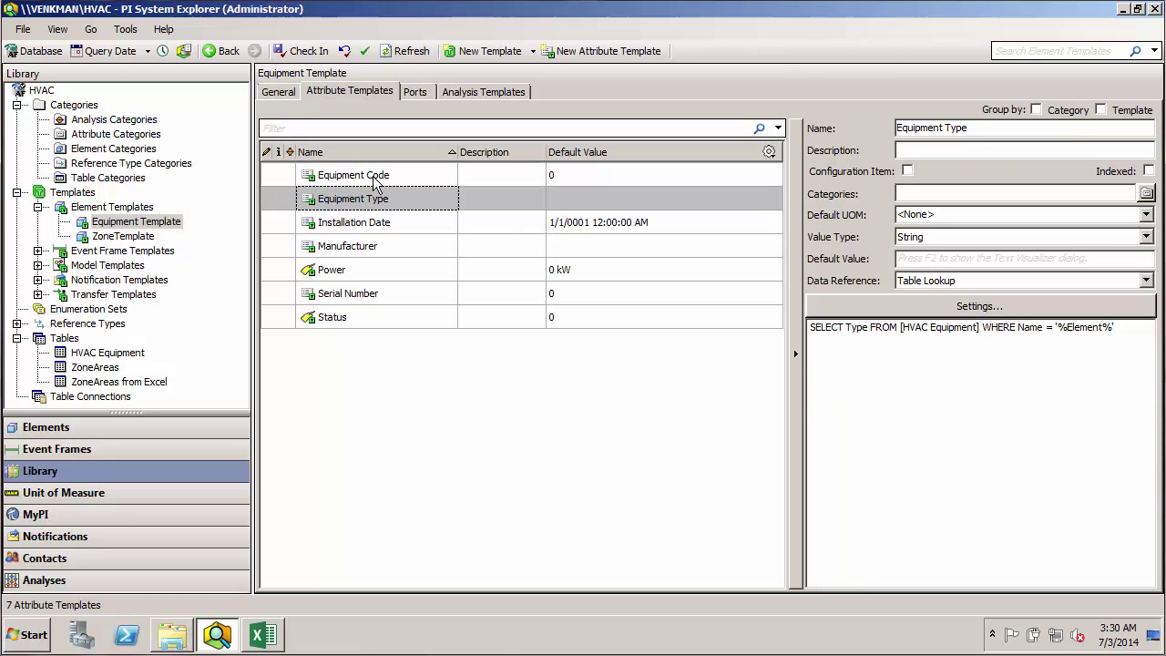
- Inspect the Equipment Code, Equipment Type, Installation Date, Manufacturer and Serial Number attribute templates
{"action": "left_click", "coordinate": [375, 182]}
{"action": "left_click", "coordinate": [374, 200]}
{"action": "left_click", "coordinate": [373, 225]}
{"action": "left_click", "coordinate": [369, 246]}
{"action": "left_click", "coordinate": [369, 293]}
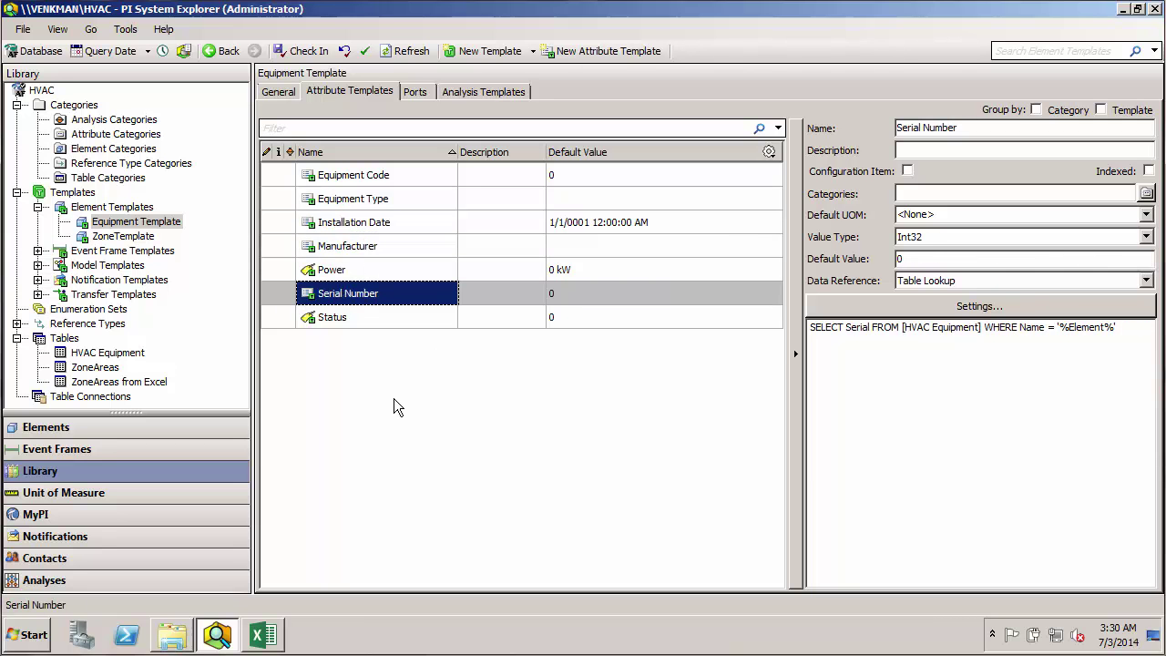